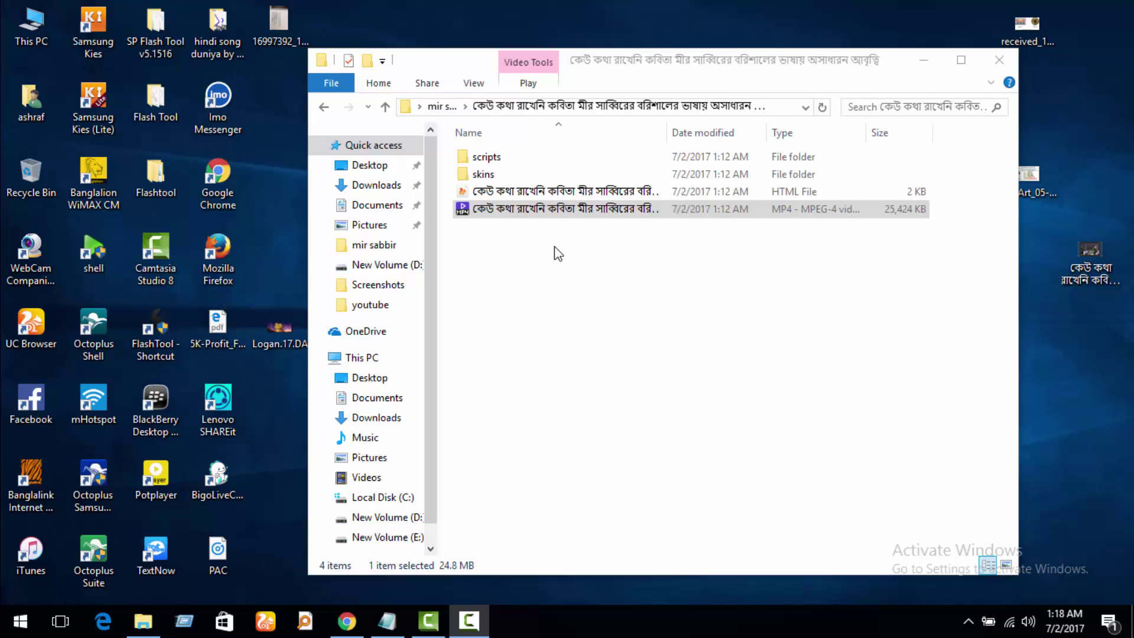
- Open the property removal options from the MP4 video file's detailed properties
right_click(560, 215)
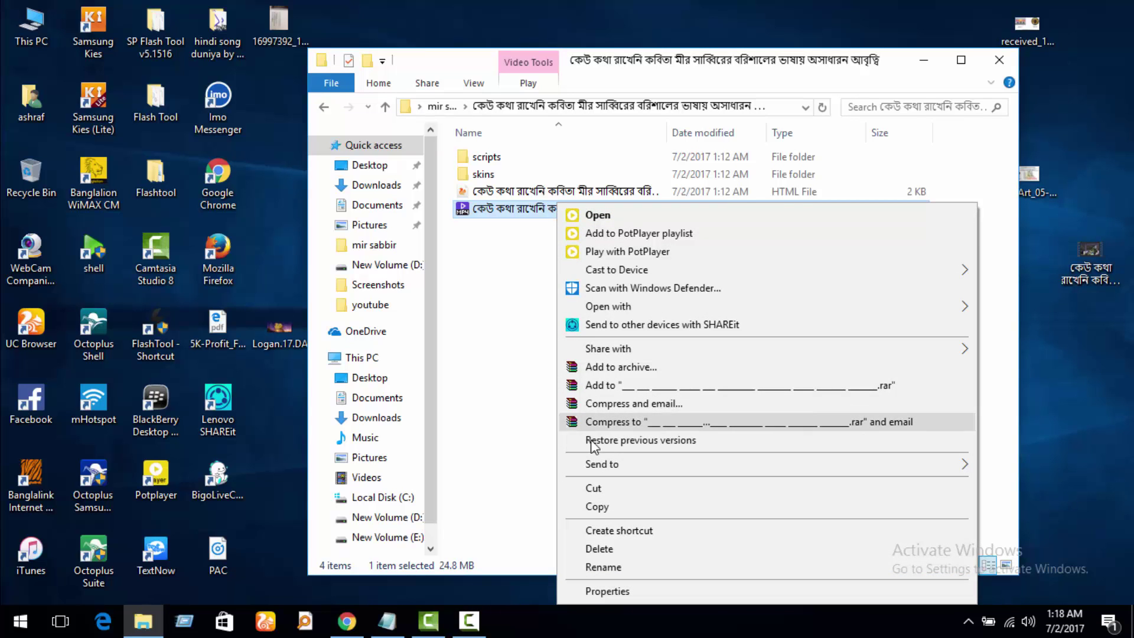
left_click(601, 588)
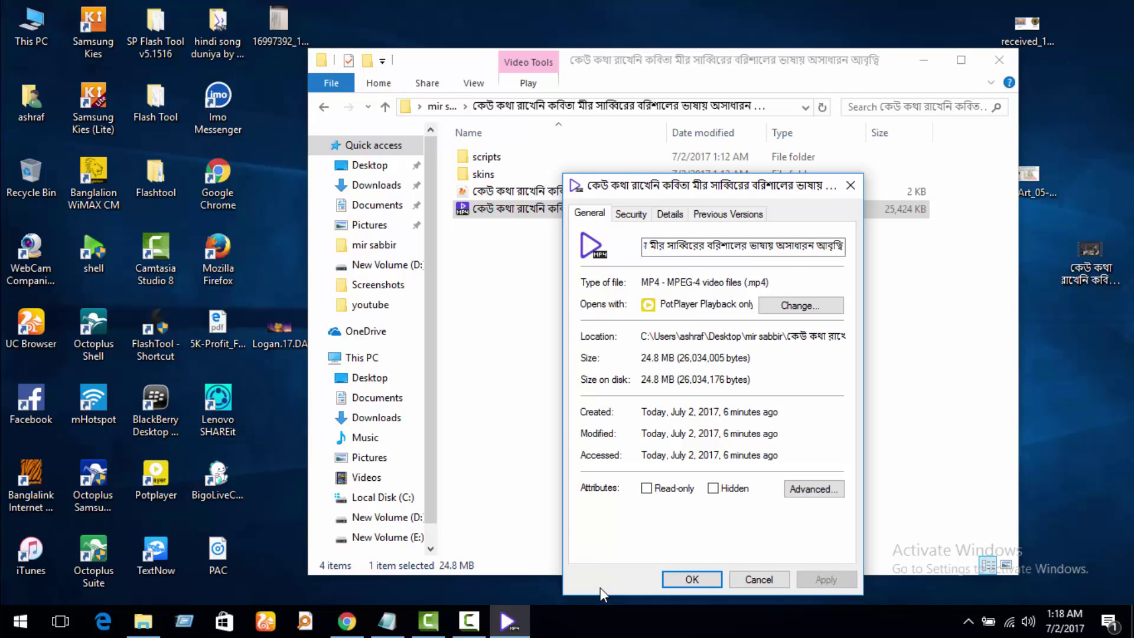
left_click(670, 214)
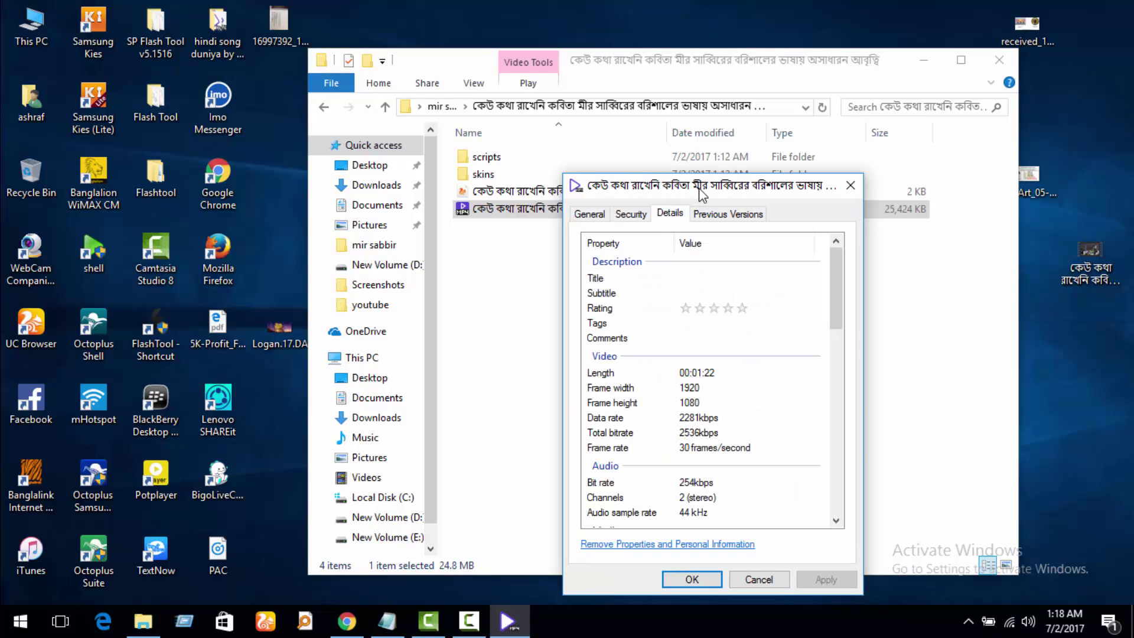
left_click_drag(701, 191, 603, 109)
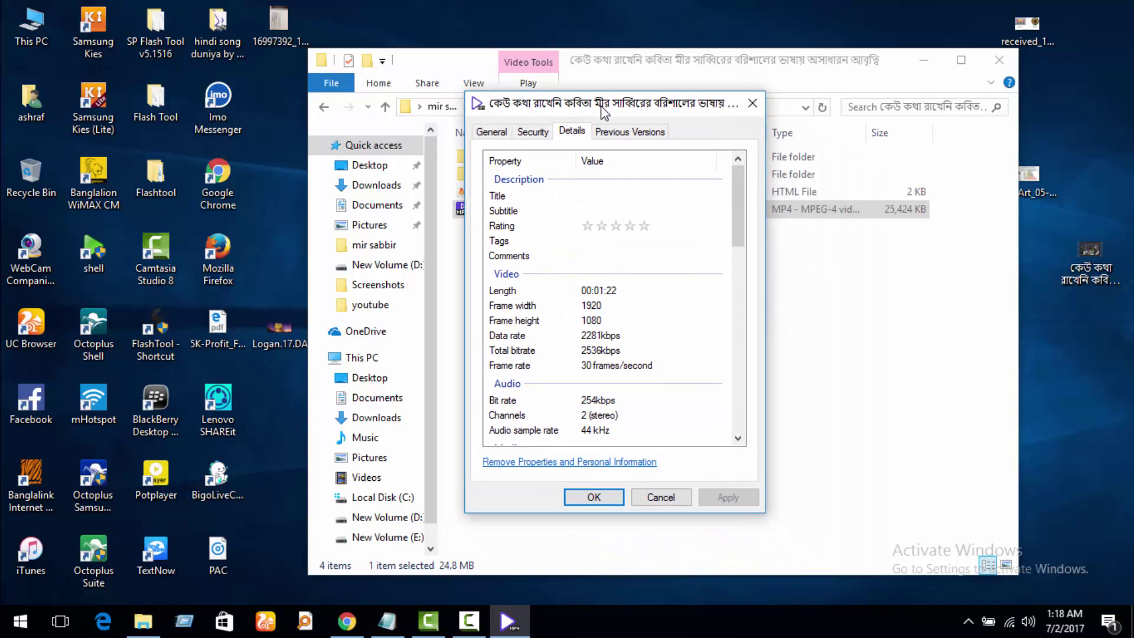
left_click(521, 462)
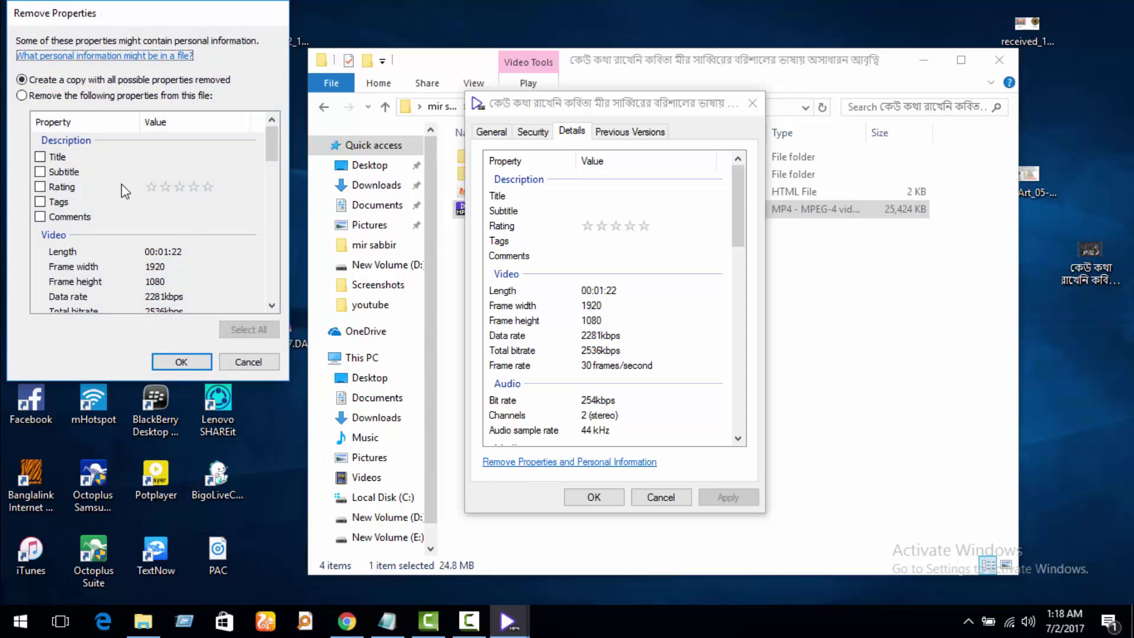
- Remove all selectable properties from this MP4 file itself rather than from a copy, and accept the file's properties
left_click(22, 96)
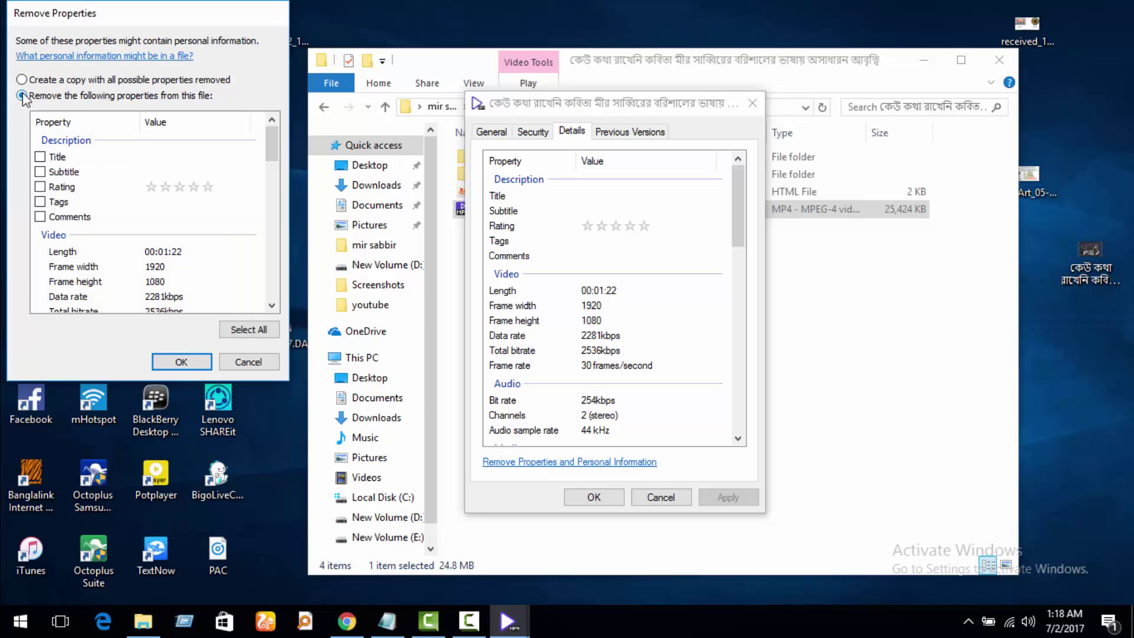
left_click(244, 330)
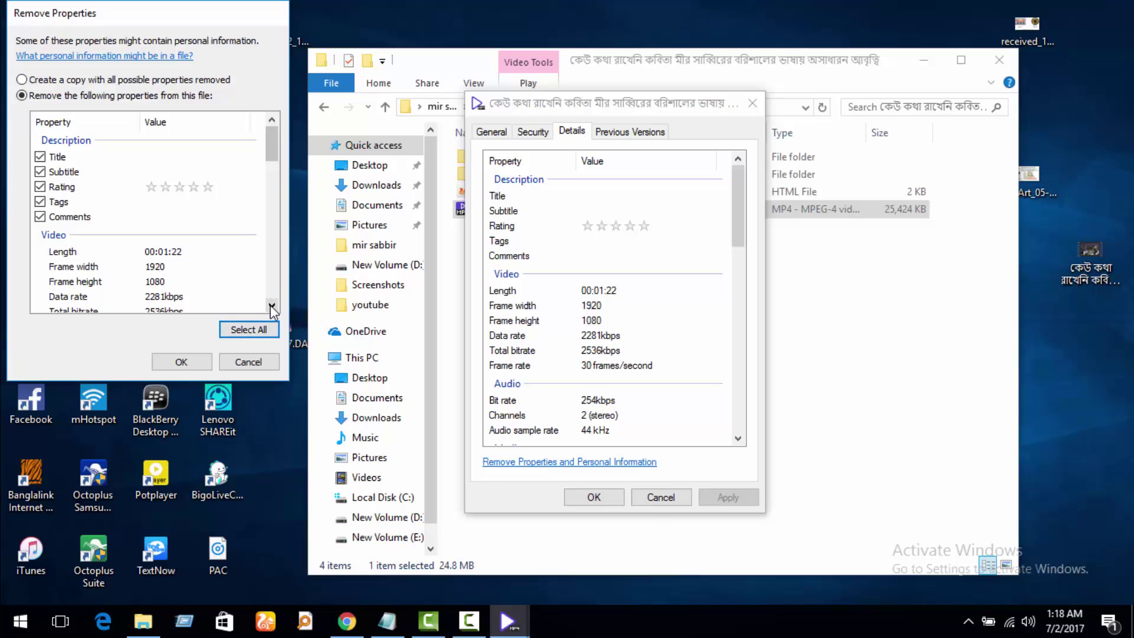
scroll(270, 304, "down", 3)
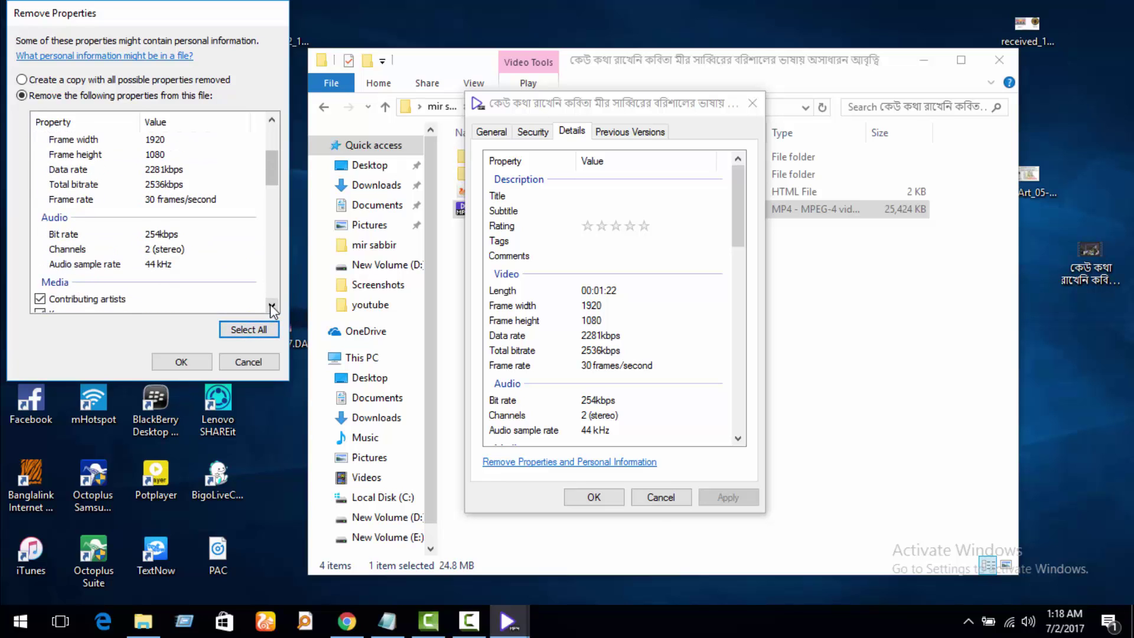
scroll(271, 303, "down", 3)
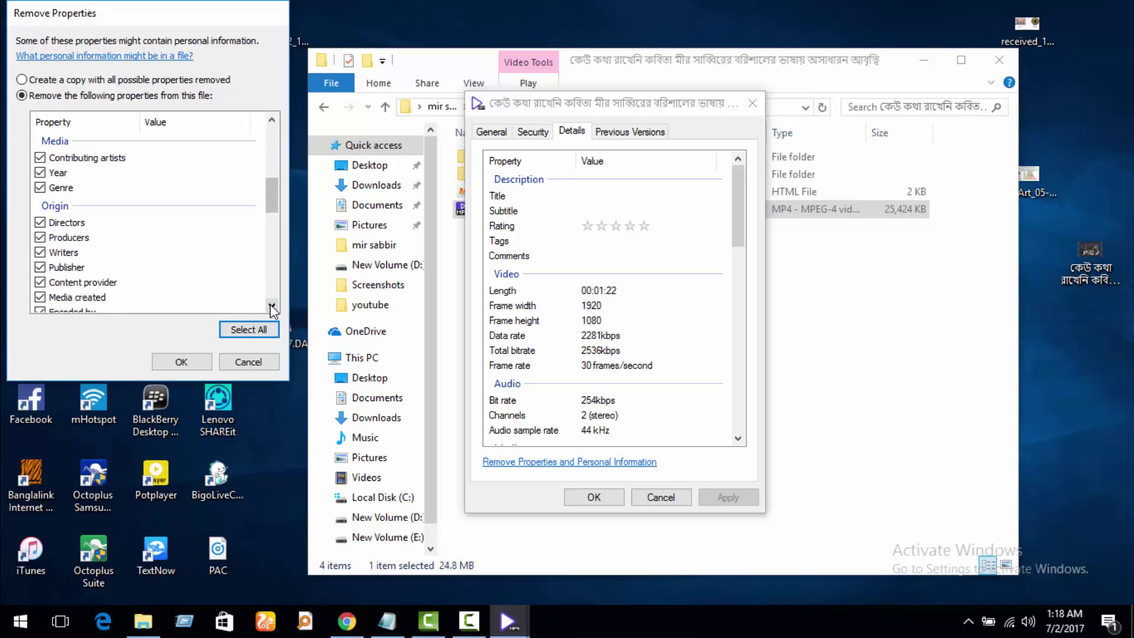
scroll(271, 304, "down", 3)
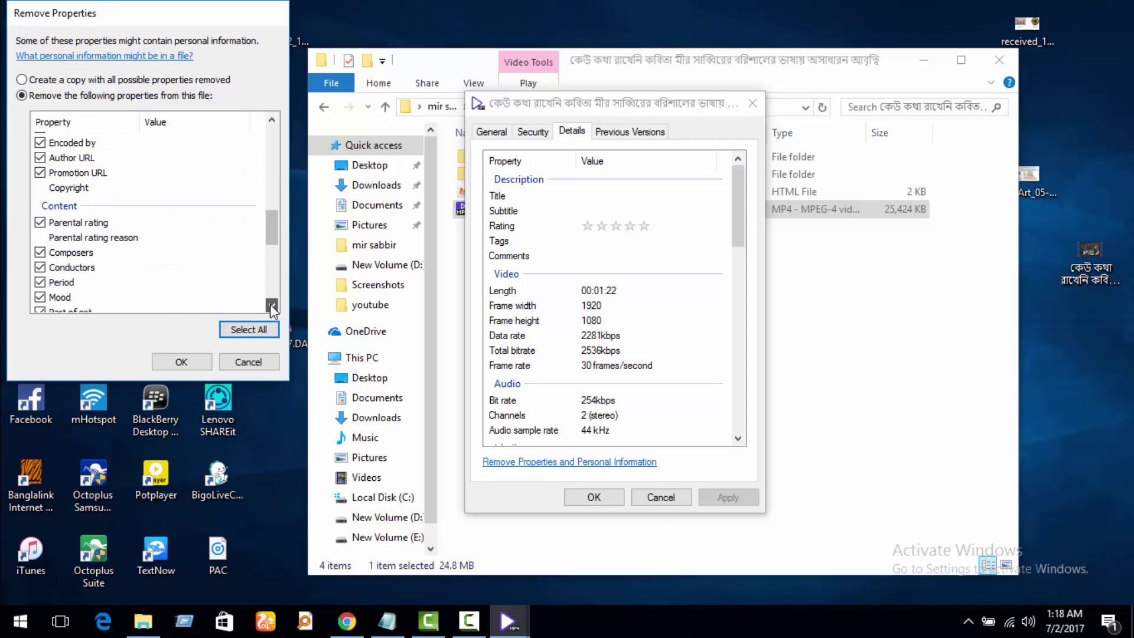
scroll(271, 304, "down", 3)
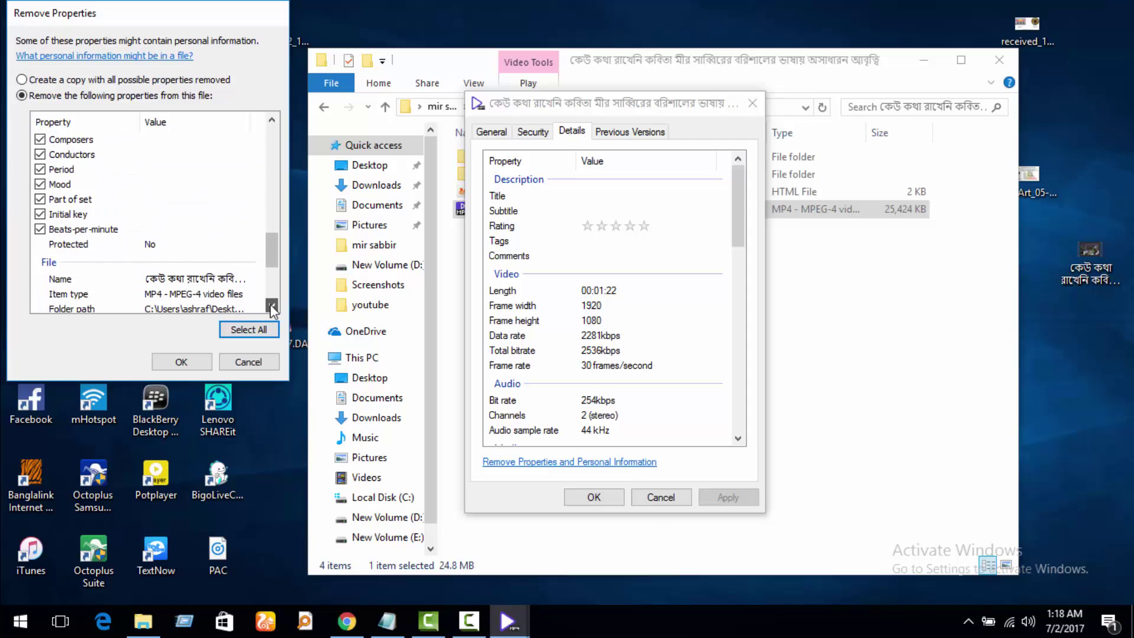
scroll(271, 303, "down", 2)
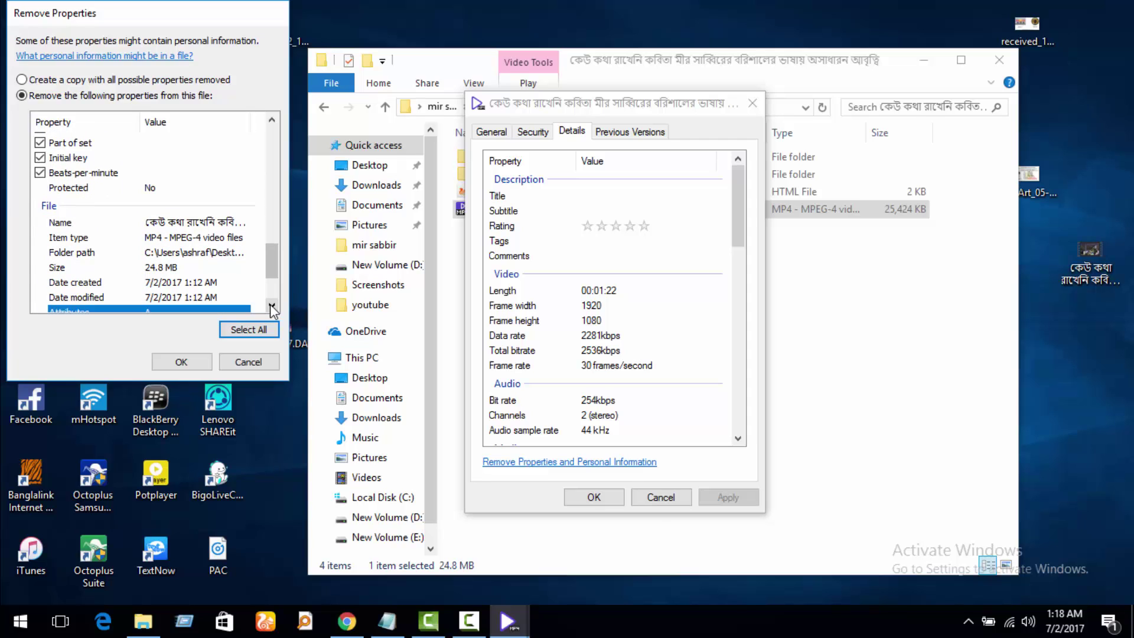
scroll(270, 304, "down", 3)
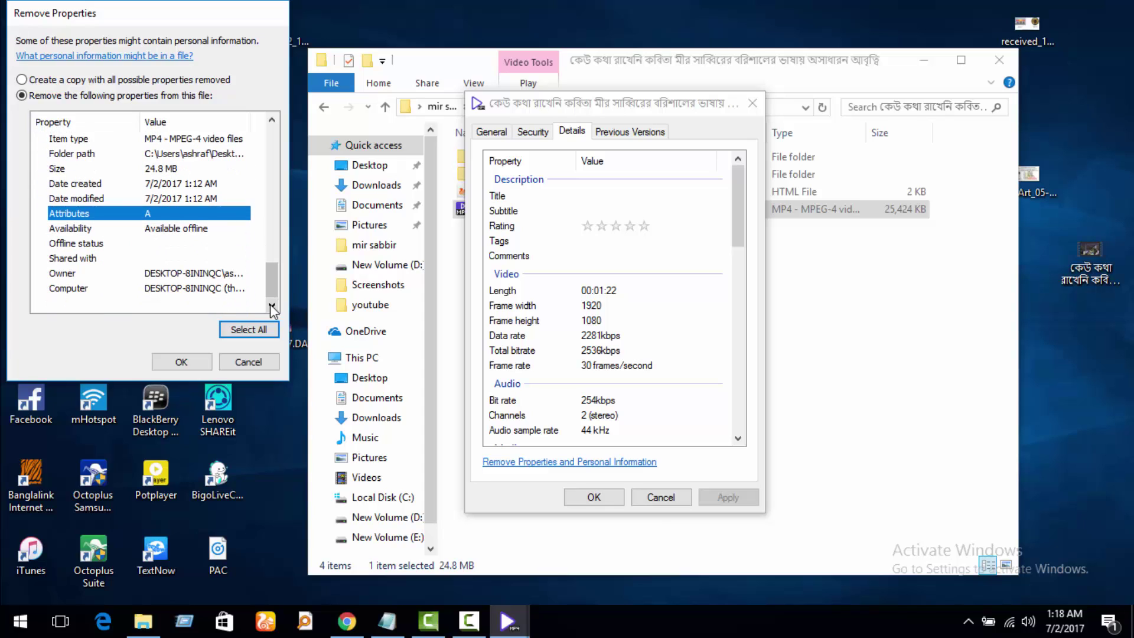
scroll(270, 304, "down", 1)
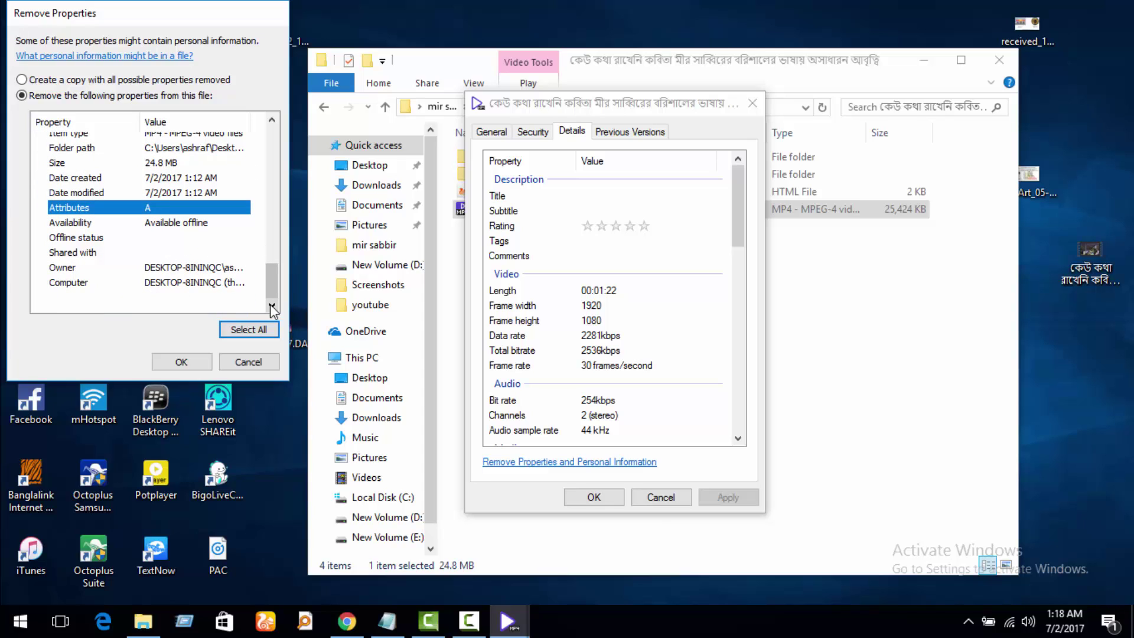
left_click(181, 363)
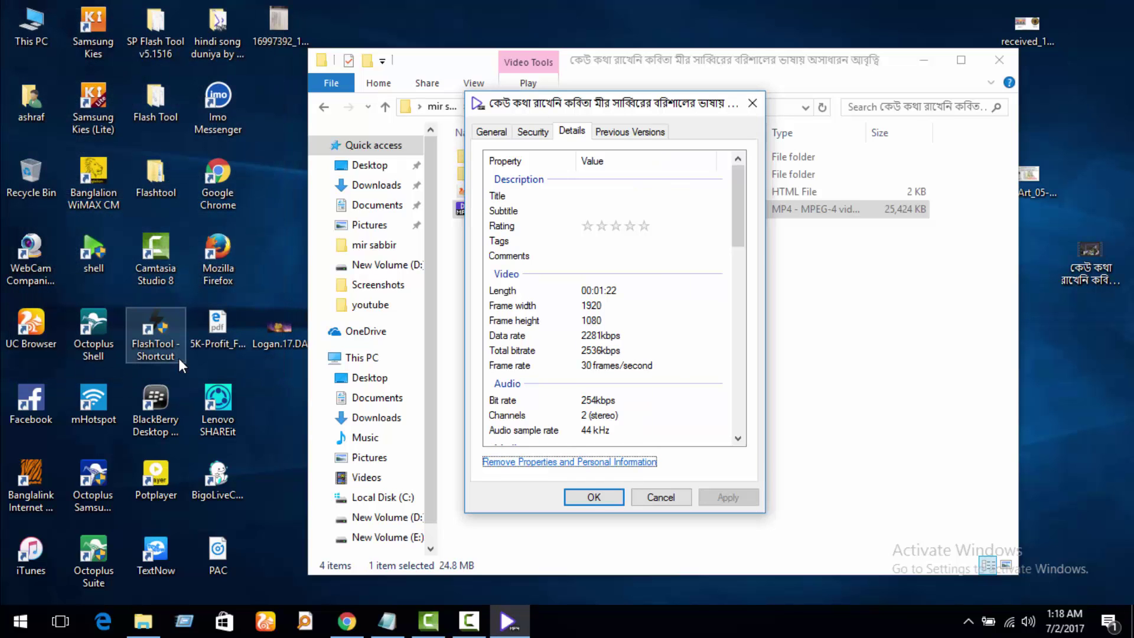
left_click(590, 499)
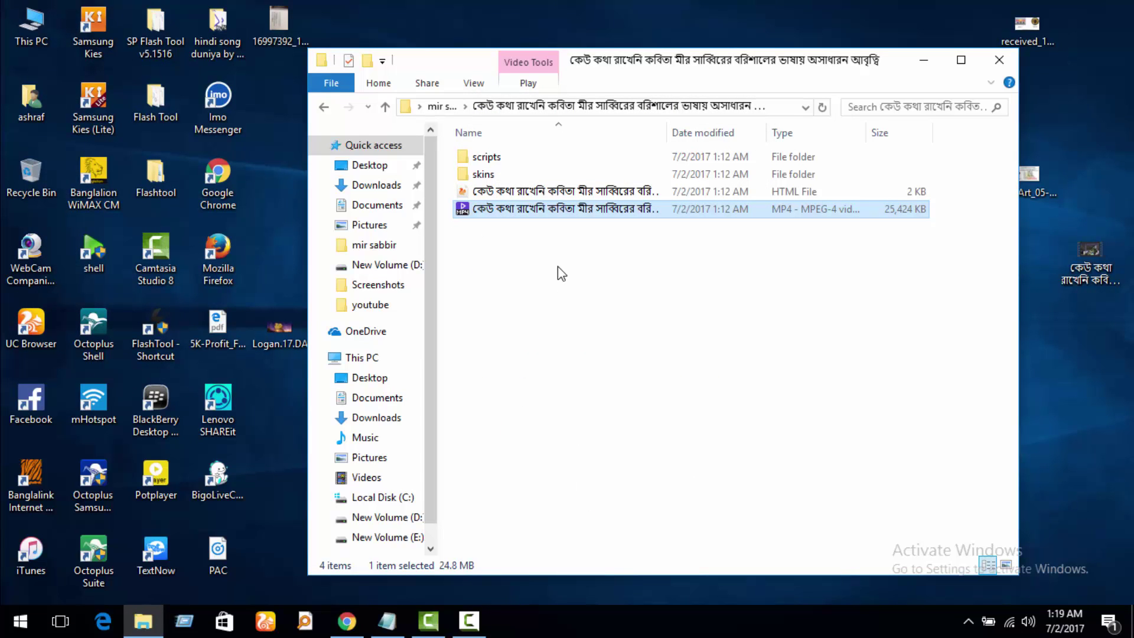
- Reopen the MP4 file's detailed properties and bring up the options for removing properties and personal information
mouse_move(544, 214)
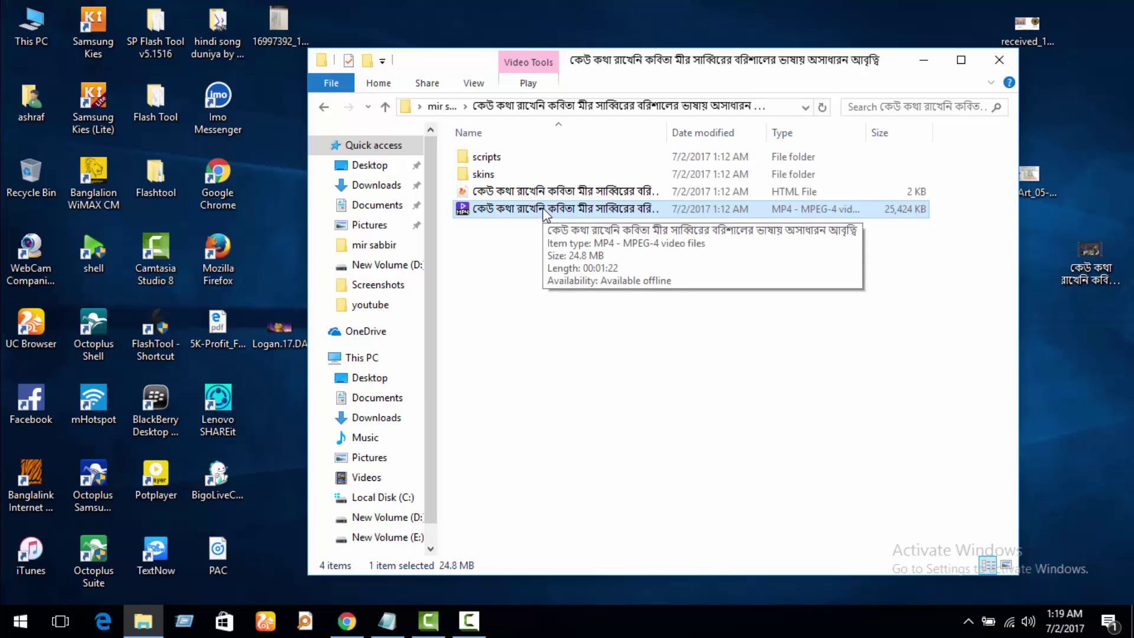
right_click(544, 214)
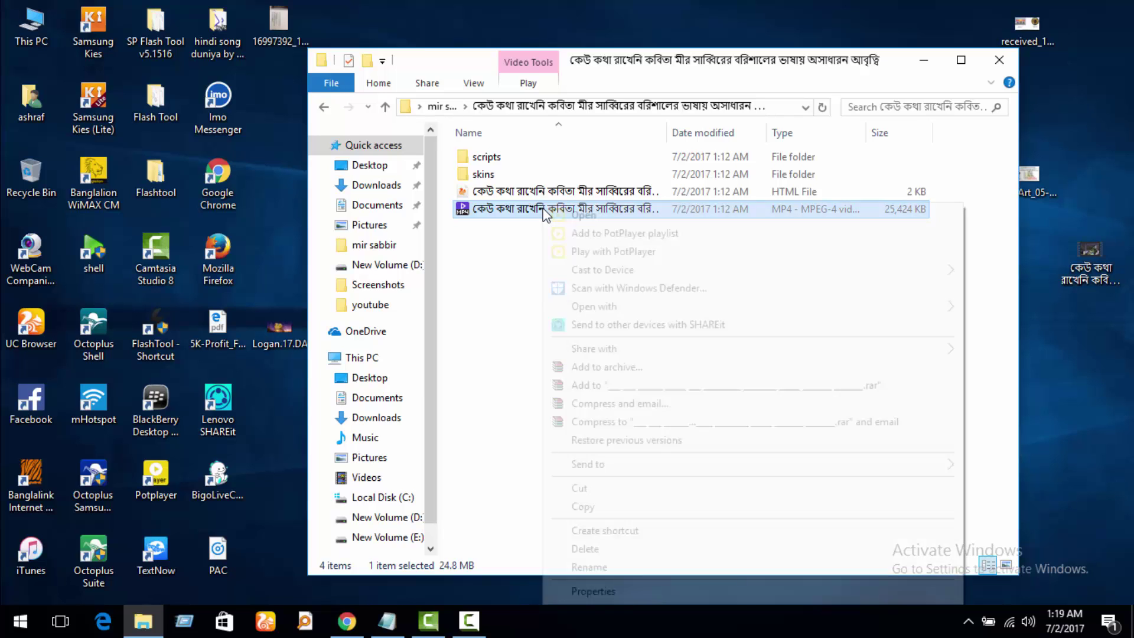
left_click(597, 589)
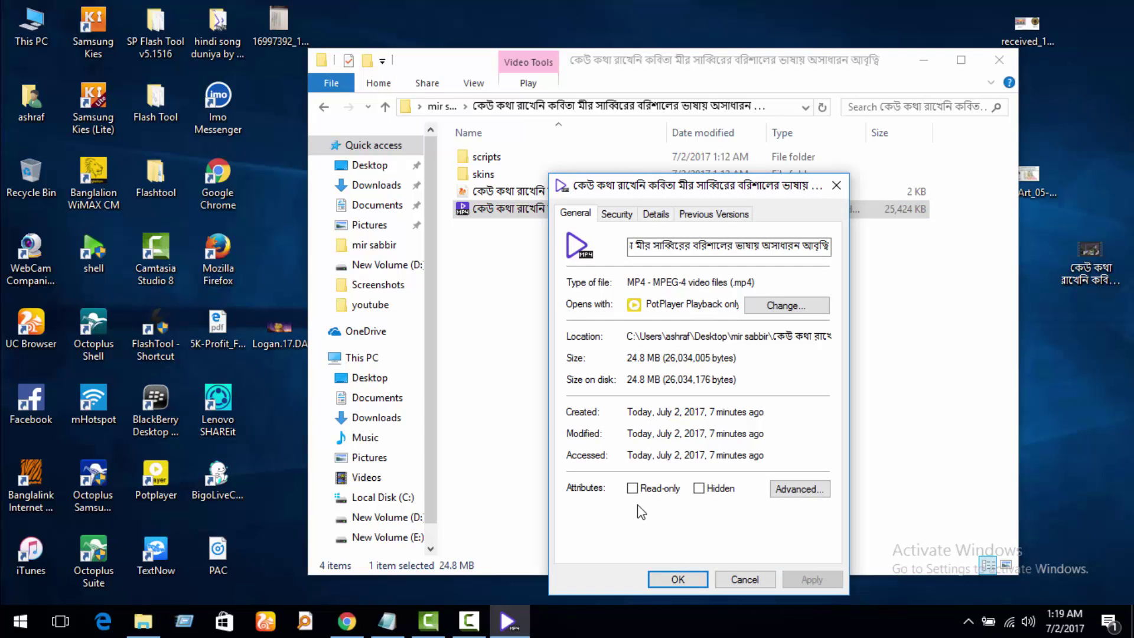
left_click(656, 216)
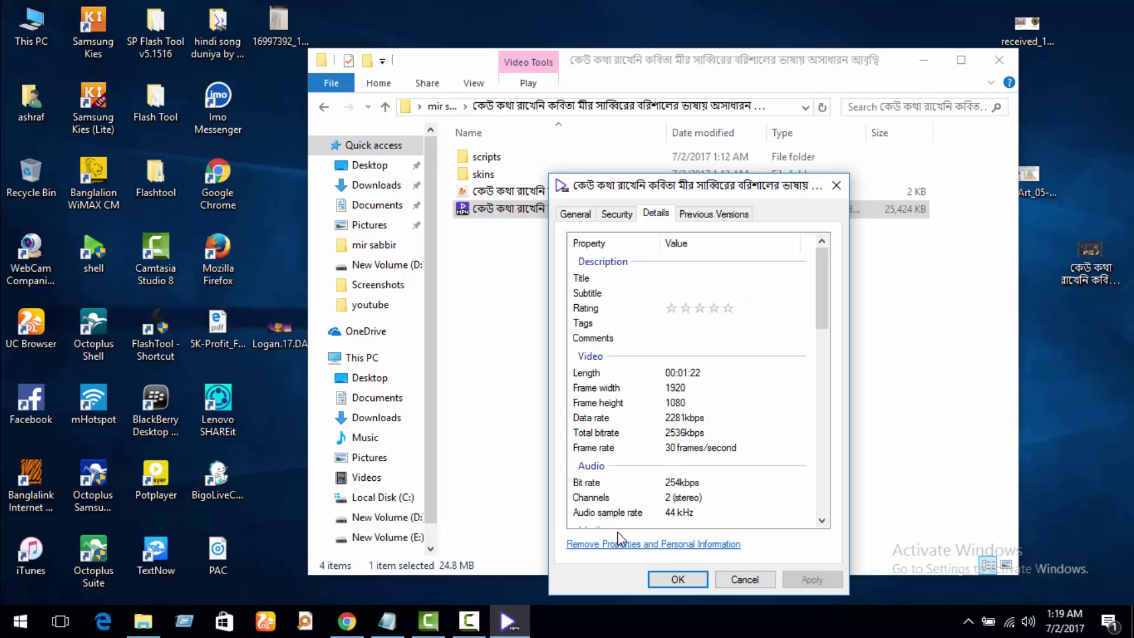
left_click(617, 546)
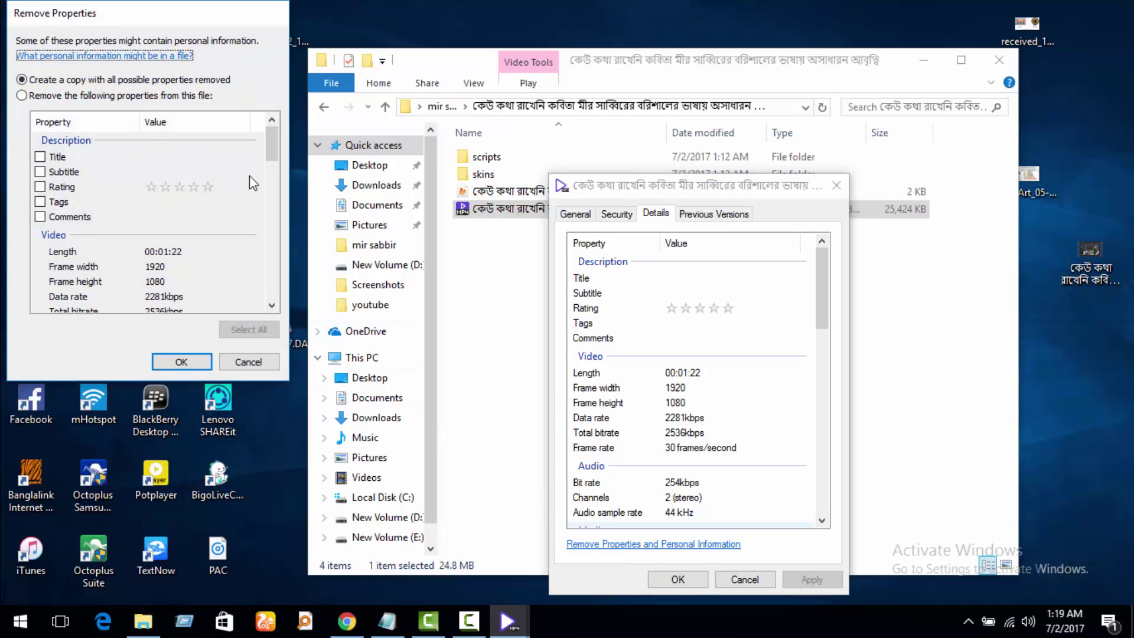
- Repeat the removal on the MP4 file with every removable property selected, review the list, and close its properties
left_click(22, 95)
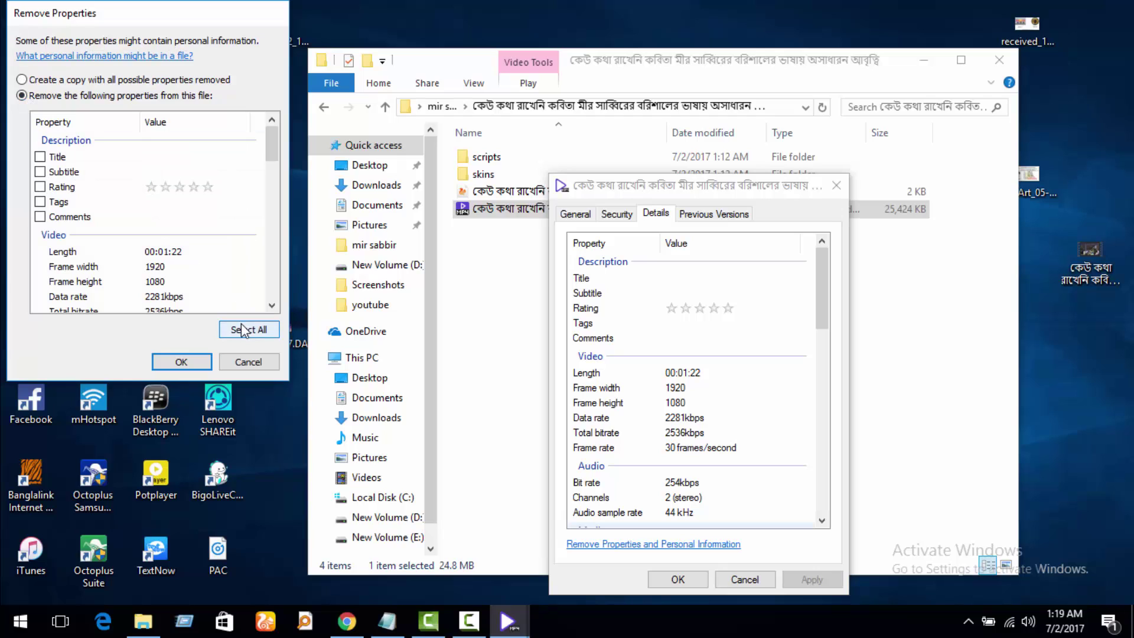
left_click(243, 330)
left_click(272, 306)
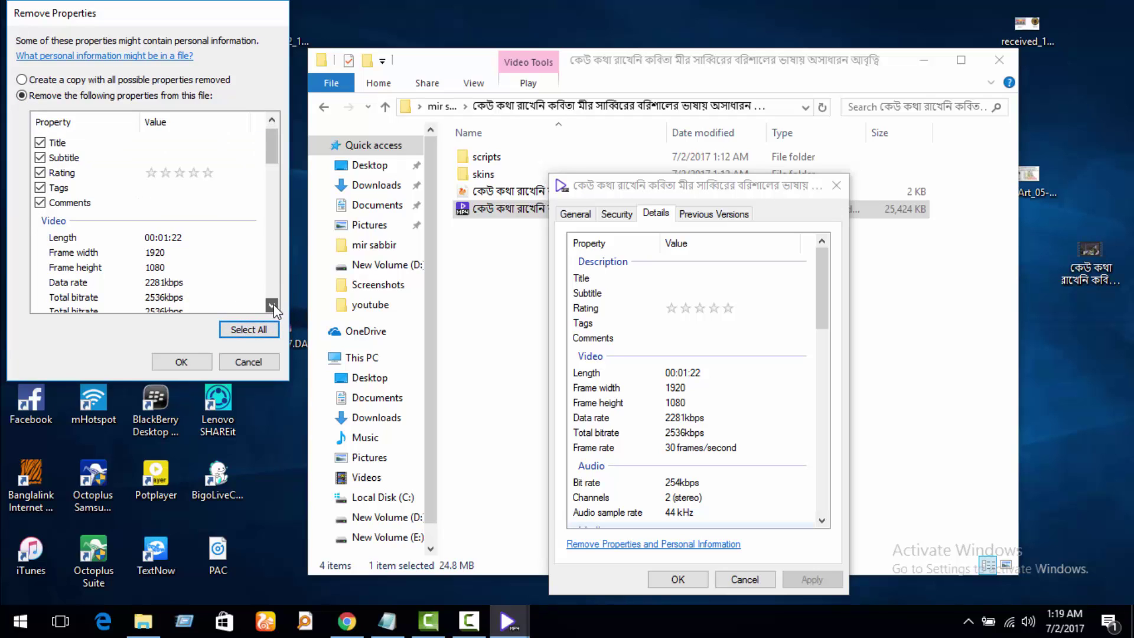
left_click(272, 305)
left_click(272, 305)
left_click(272, 305)
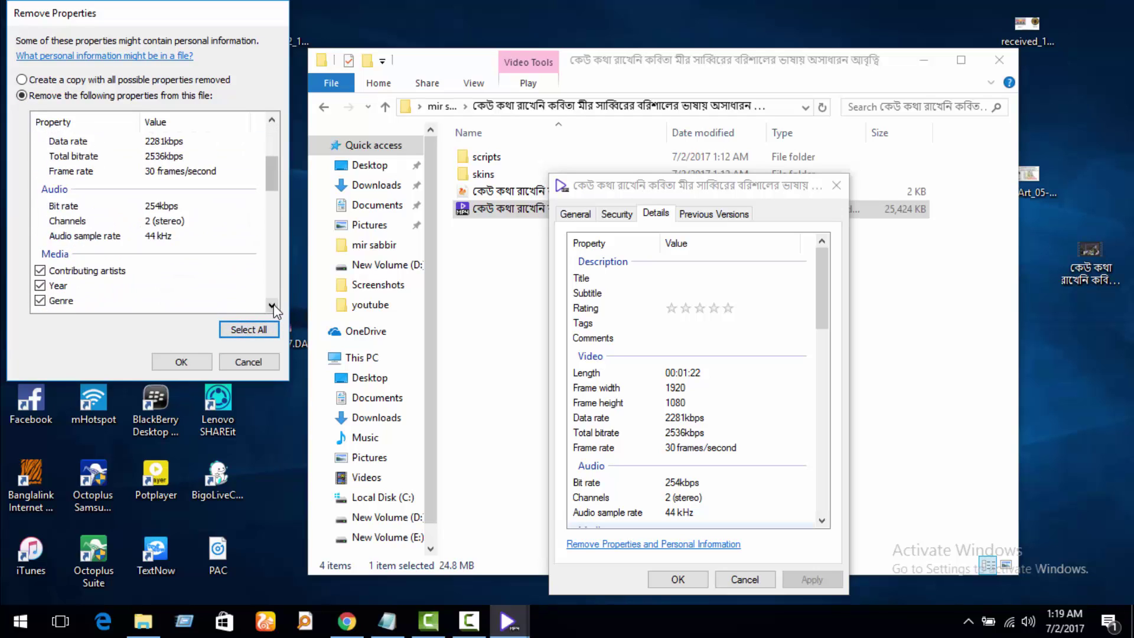
left_click(272, 306)
left_click(272, 305)
left_click(272, 306)
left_click(271, 305)
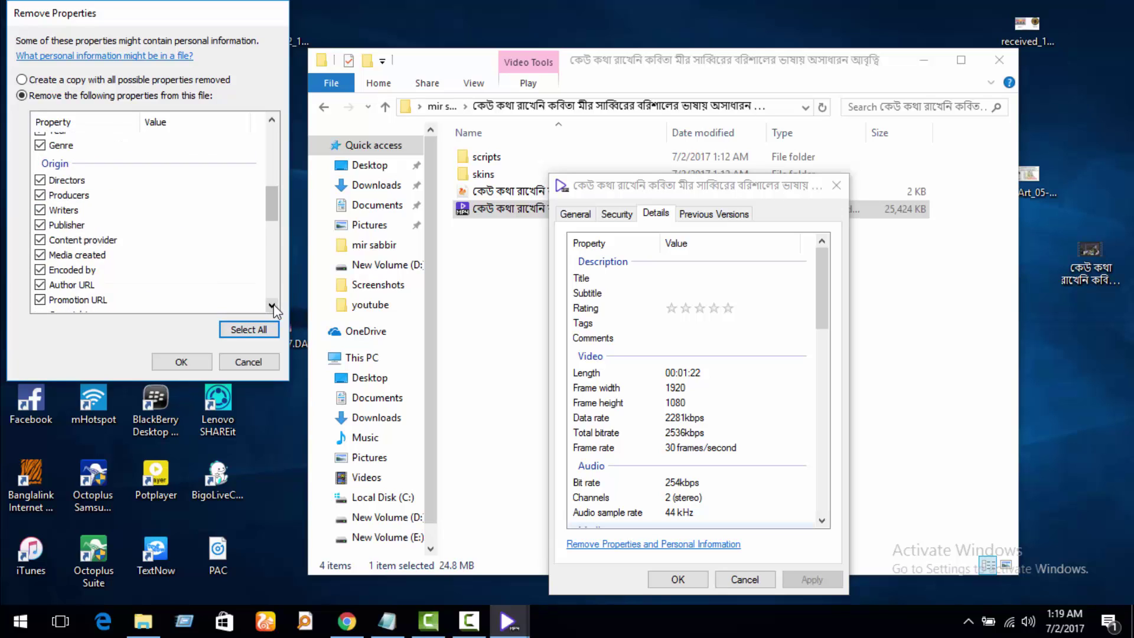
left_click(272, 306)
left_click(271, 305)
left_click(272, 306)
left_click(272, 305)
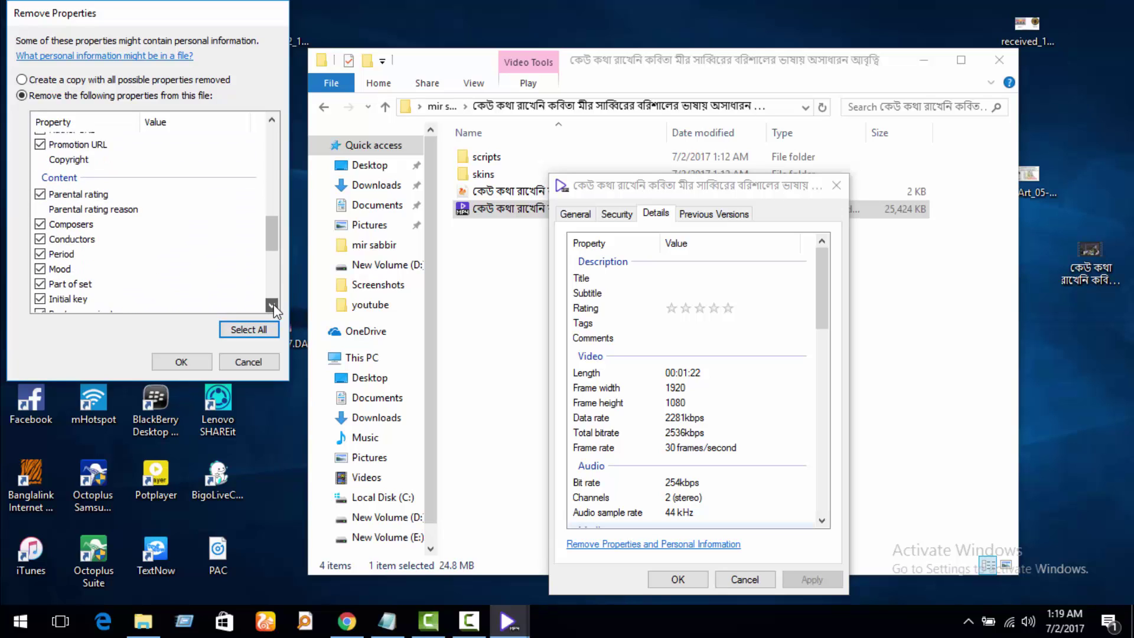
left_click(272, 306)
left_click(271, 305)
left_click(272, 305)
left_click(272, 306)
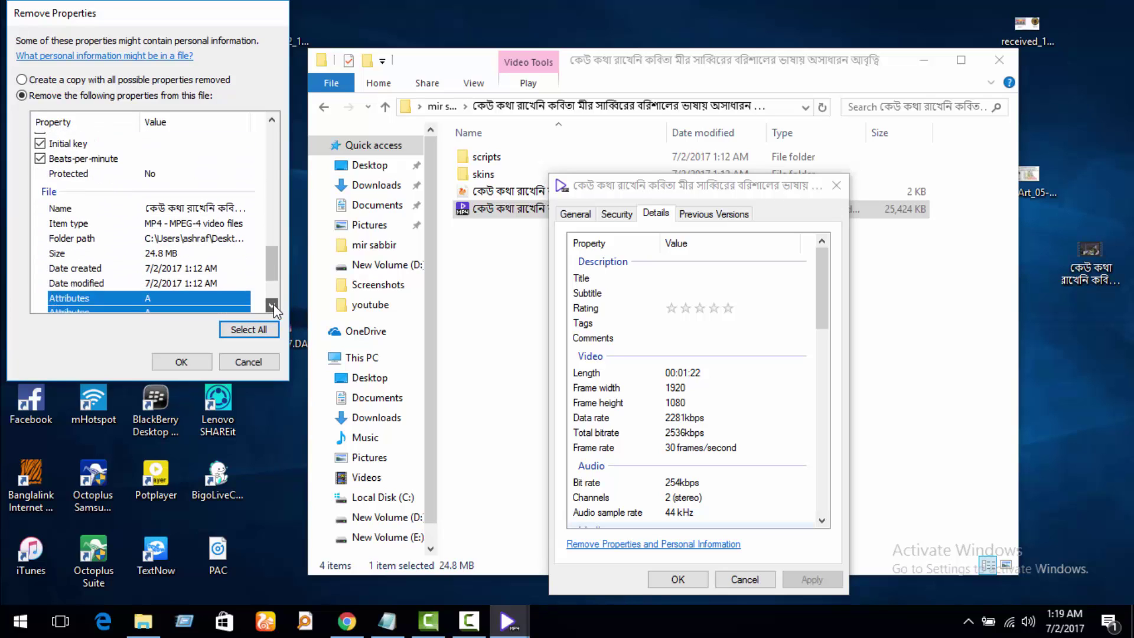
left_click(271, 306)
left_click(272, 306)
left_click(271, 306)
left_click(271, 306)
left_click(272, 305)
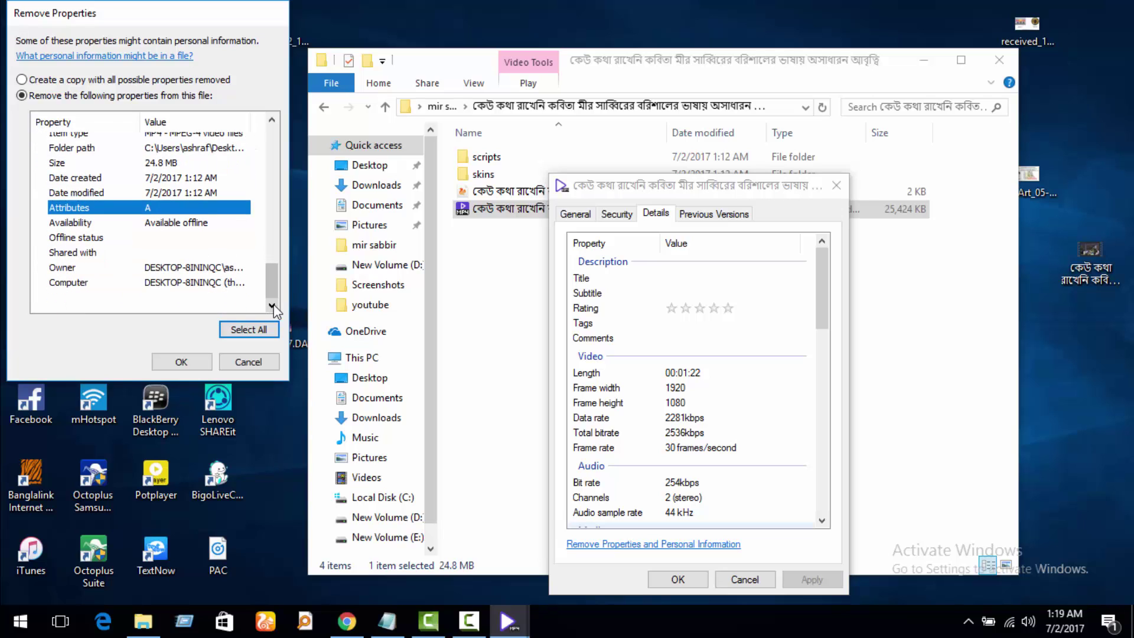
left_click(164, 363)
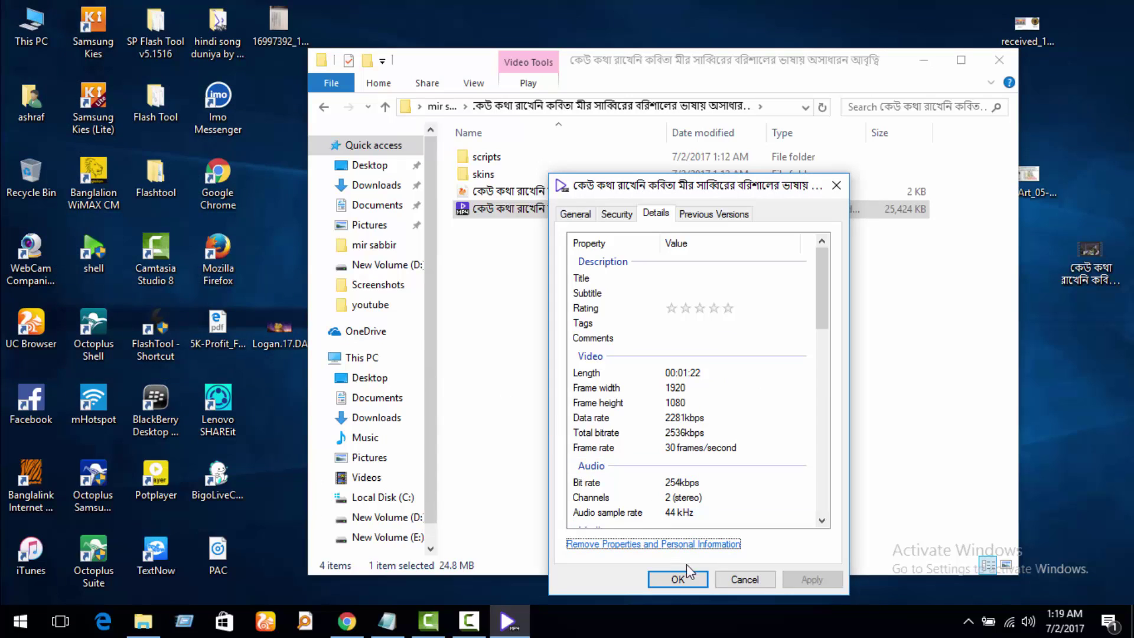
left_click(678, 579)
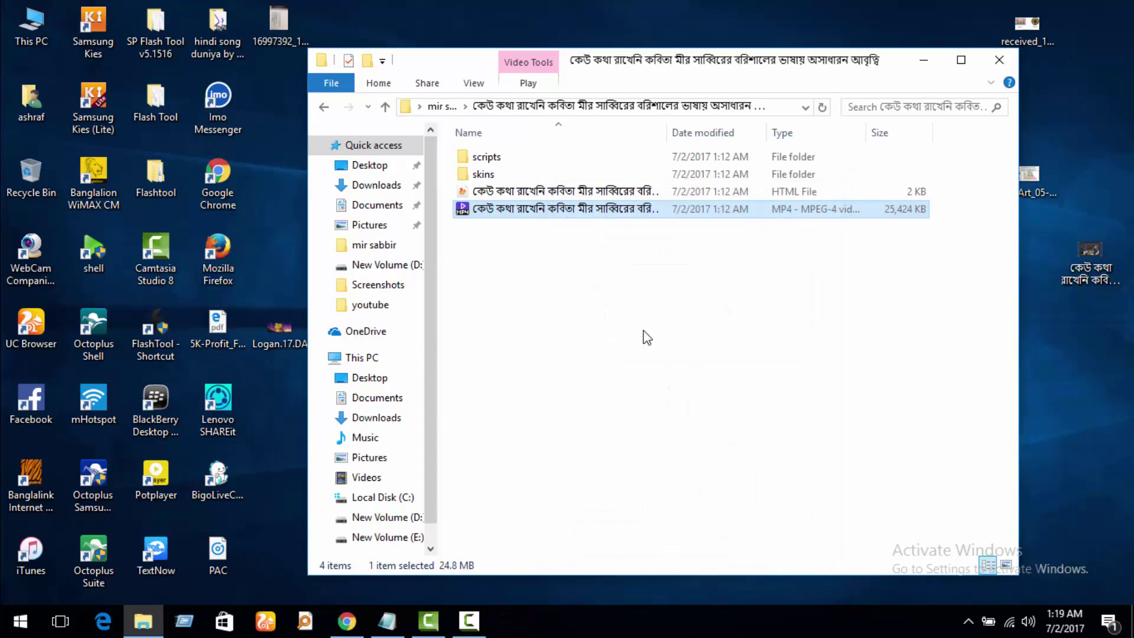
- Reopen the MP4 video file's detailed properties and select its title property
mouse_move(577, 214)
right_click(578, 214)
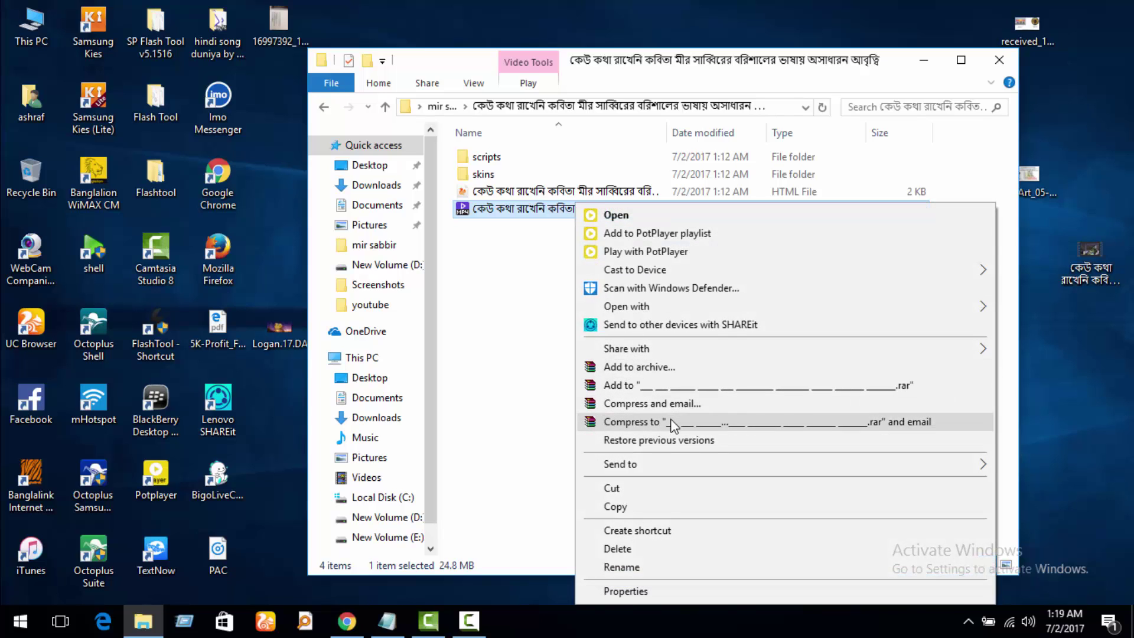
left_click(631, 591)
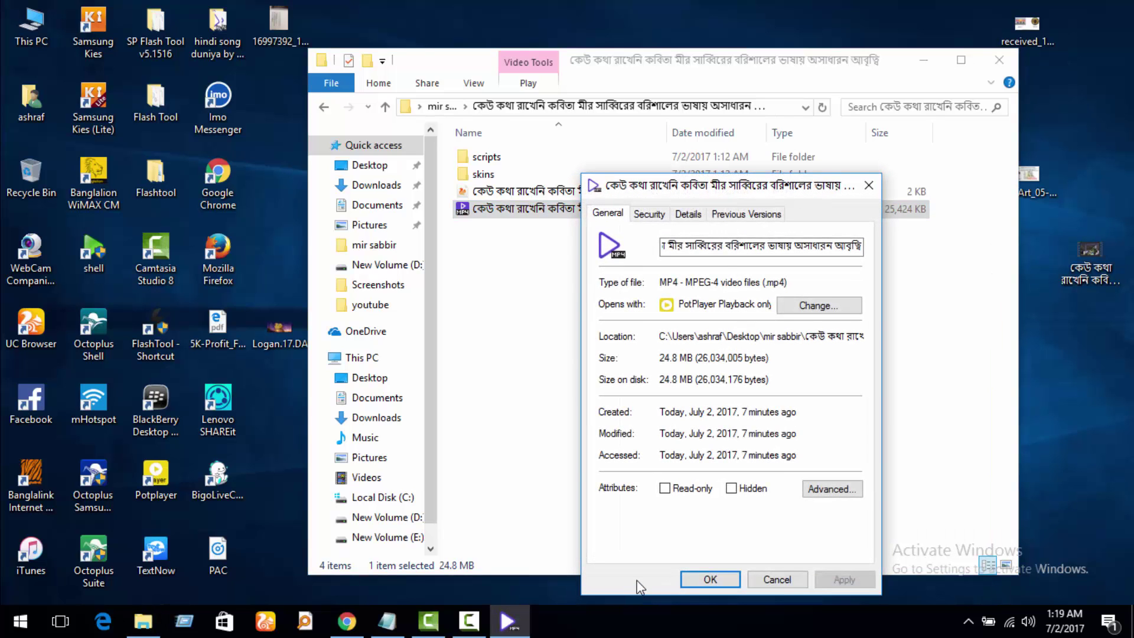
left_click(690, 215)
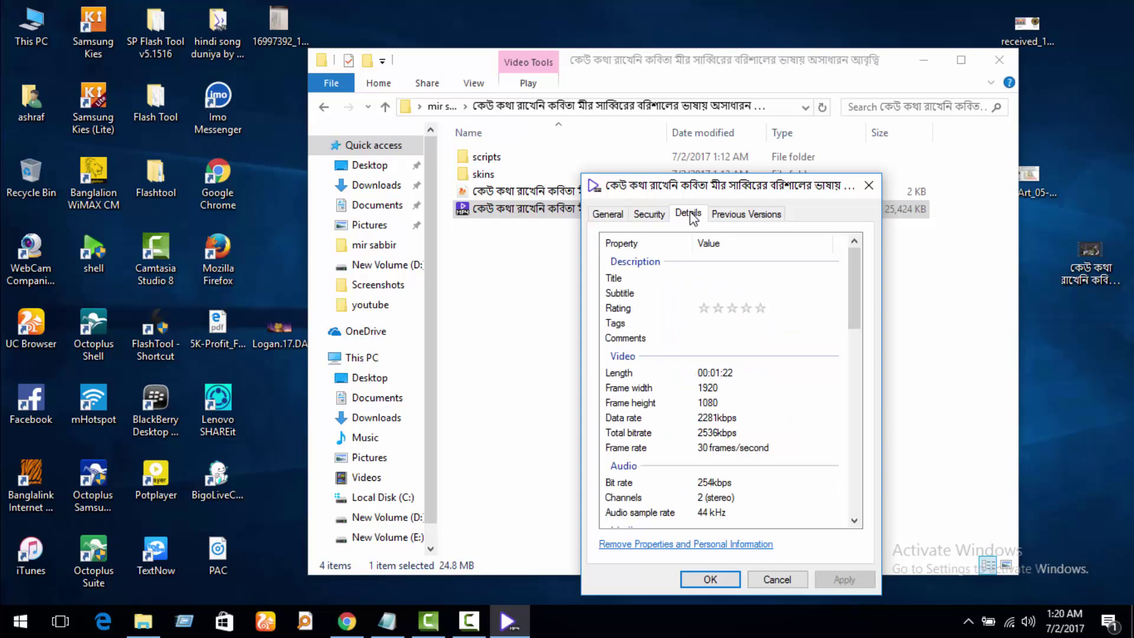
left_click(637, 281)
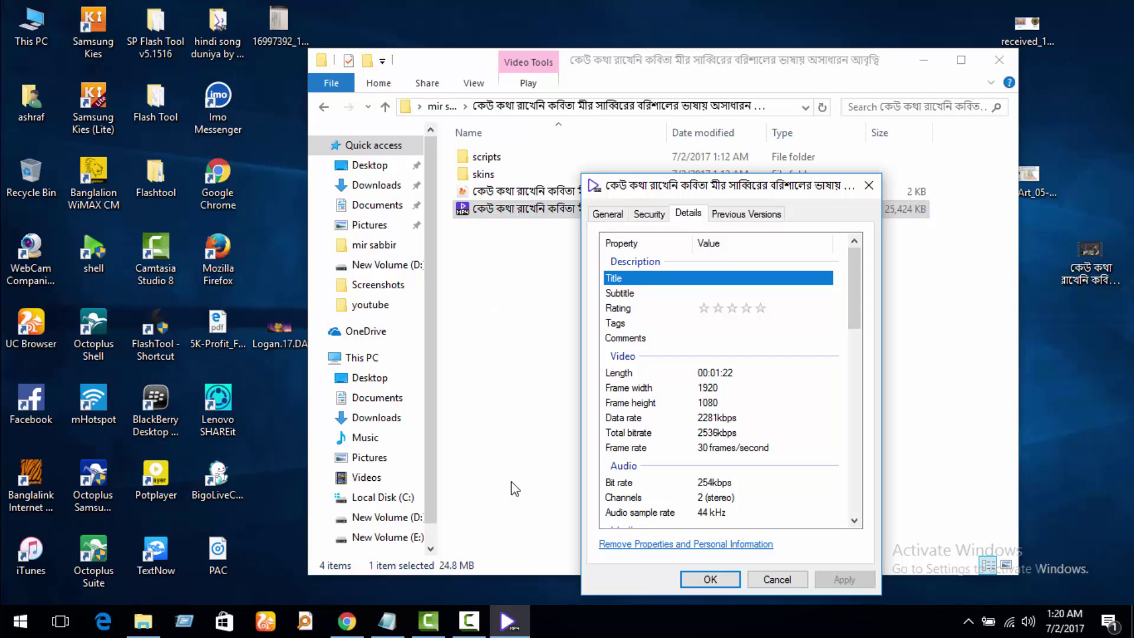
- Switch to the open Notepad text document and copy its selected Bengali title line
left_click(388, 627)
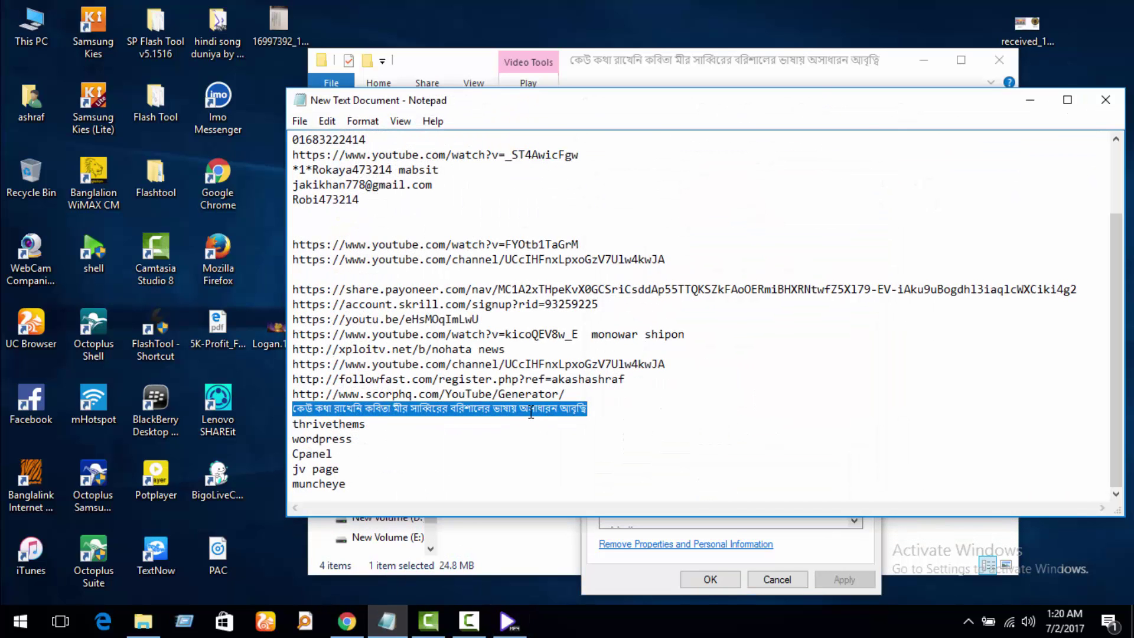
right_click(527, 408)
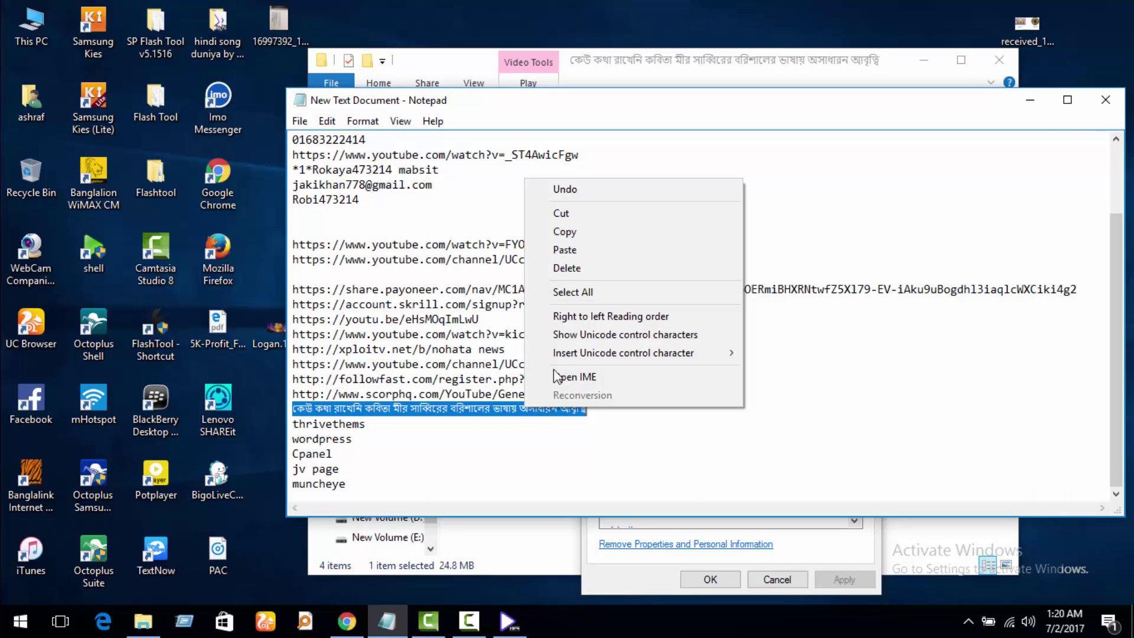
left_click(582, 231)
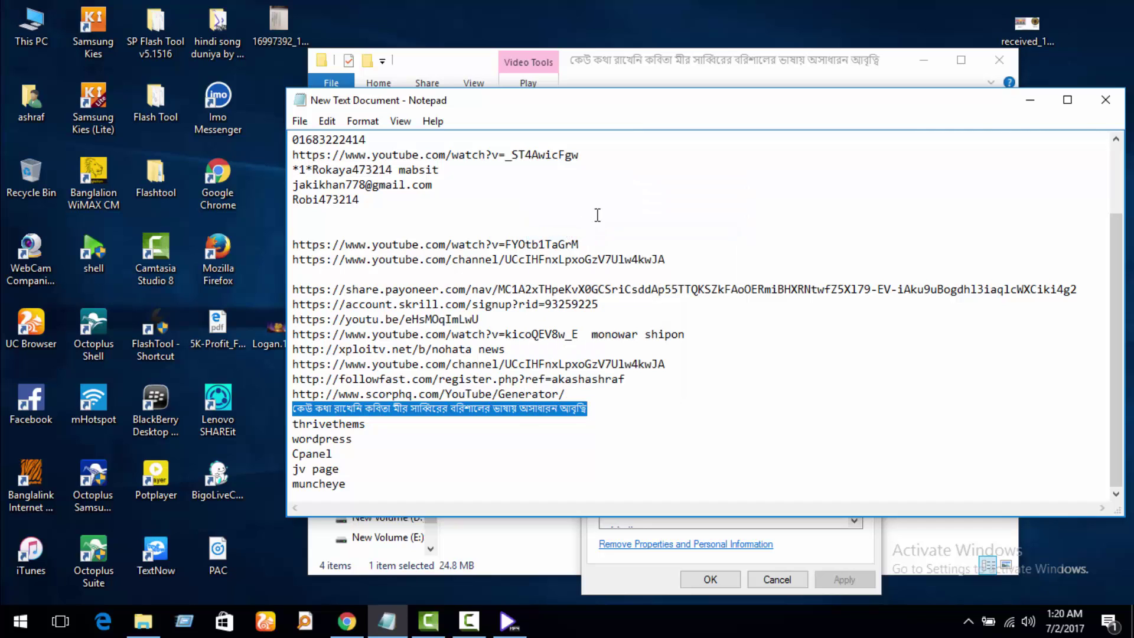
- Return to the MP4 file's properties and paste the copied Bengali line as the title
left_click(614, 570)
left_click(717, 279)
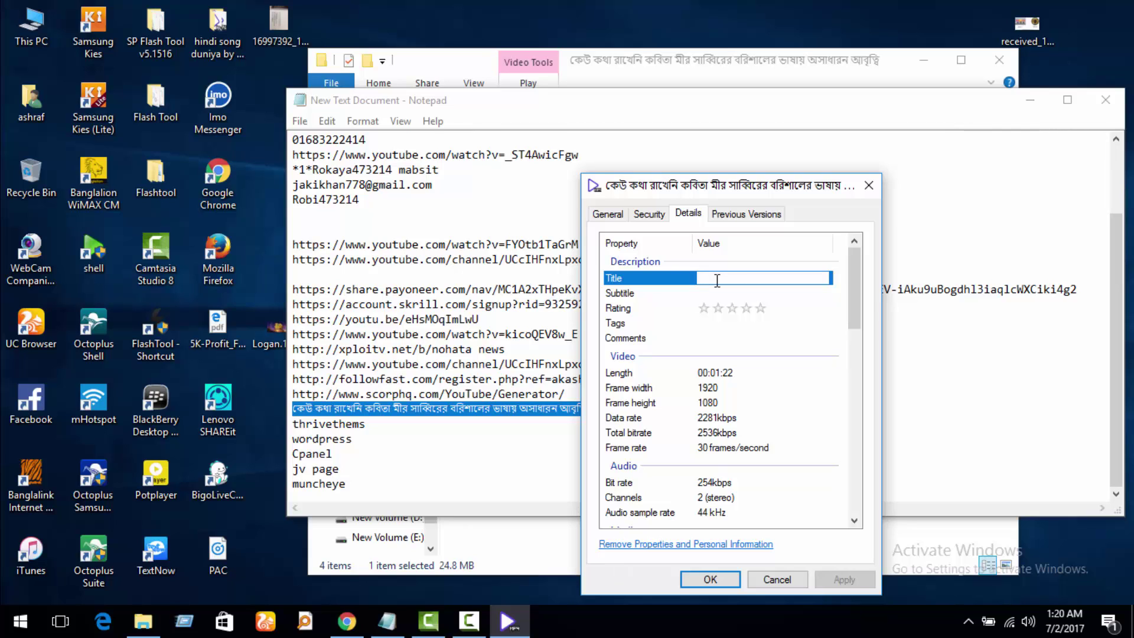
key("ctrl+v")
- Paste the same Bengali title as the video's subtitle and set its rating to four stars
left_click(718, 293)
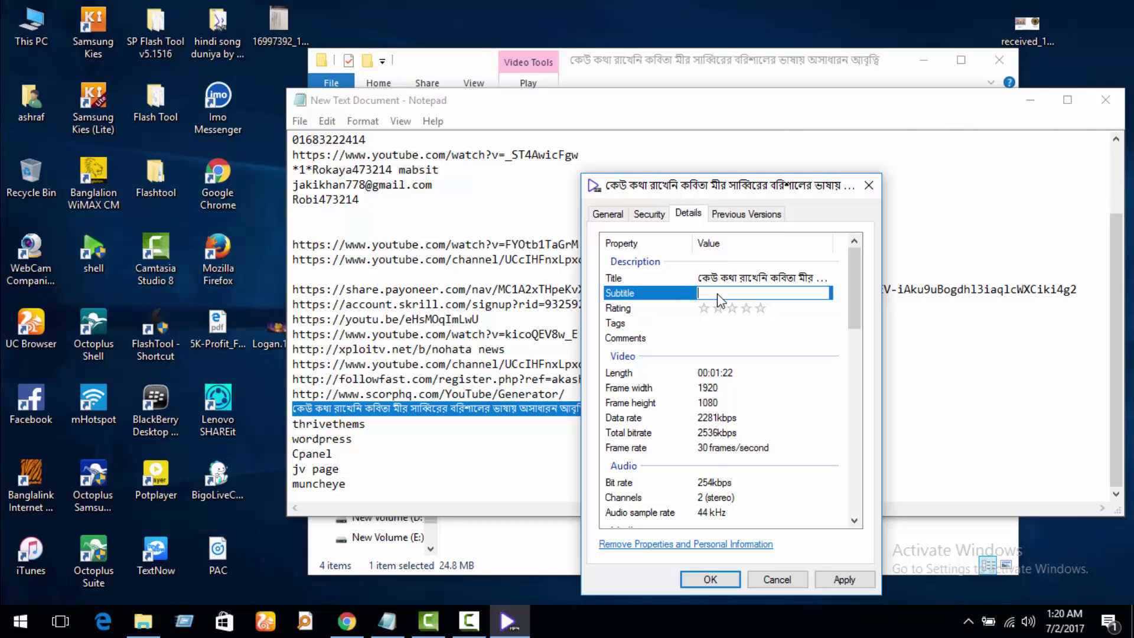
key("ctrl+v")
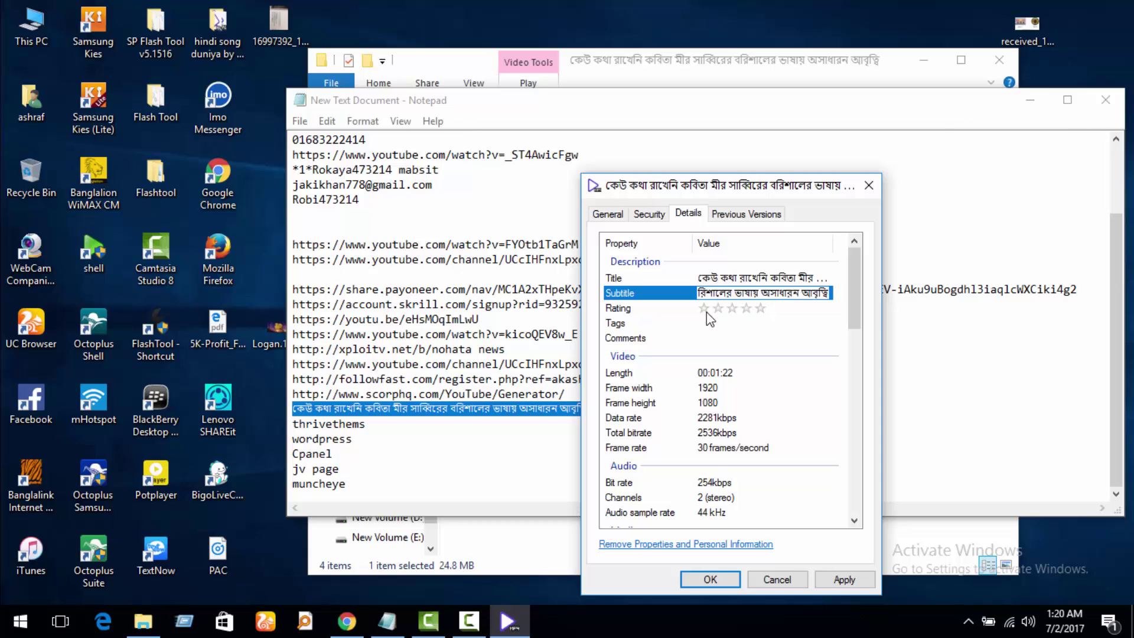
left_click(702, 310)
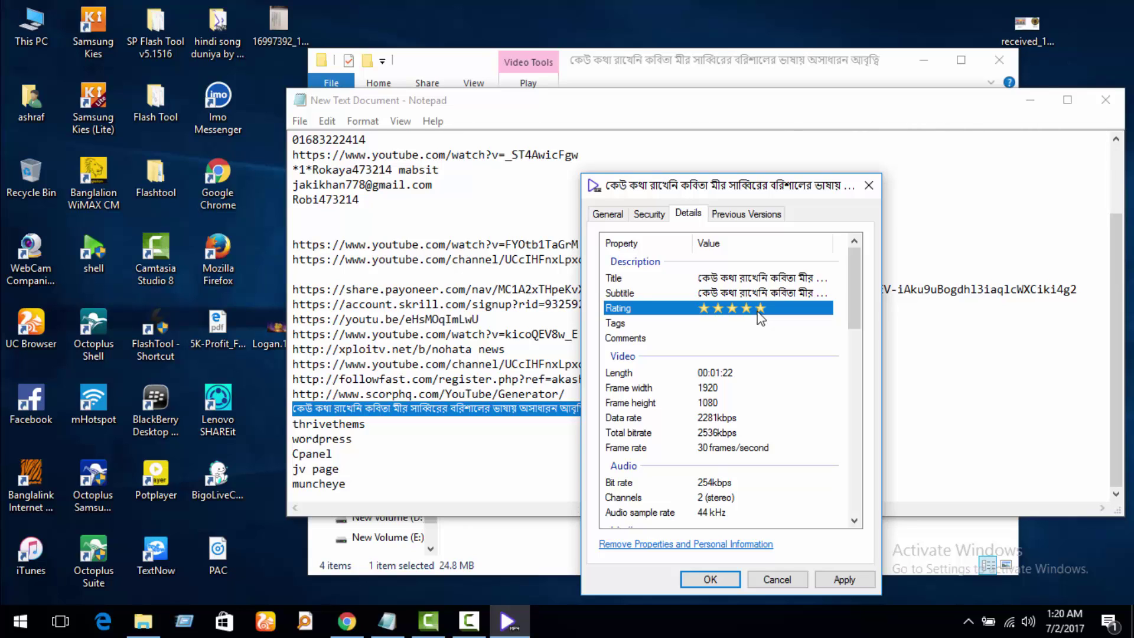
- Paste the Bengali title into the video's tags and split it into separate tags after "কেউ কথা রাখেনি"
left_click(722, 336)
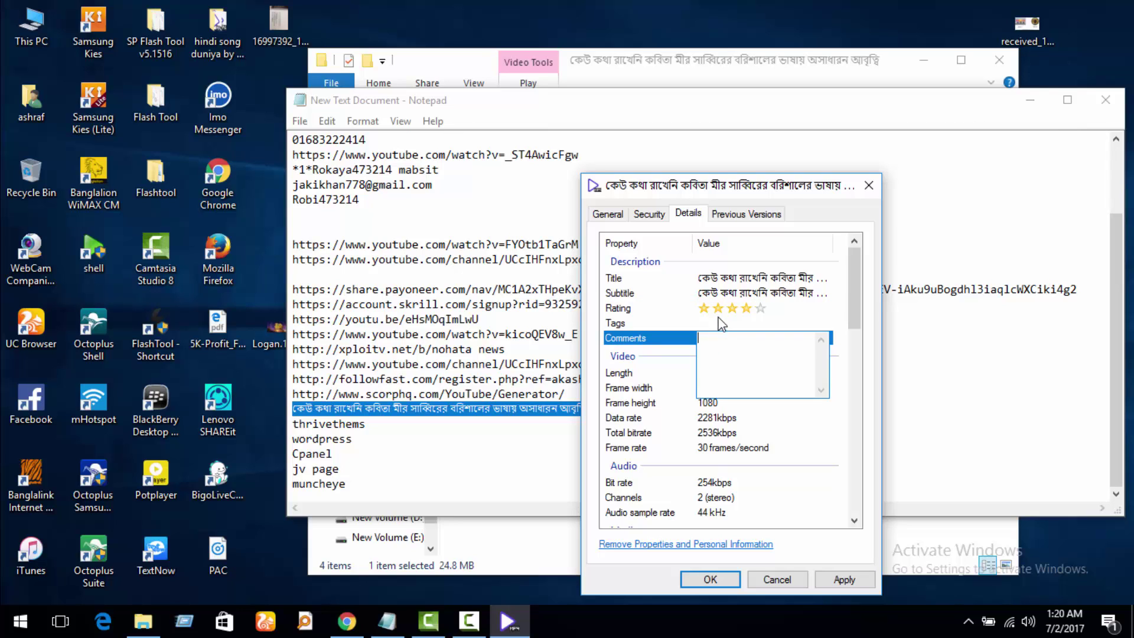
left_click(721, 323)
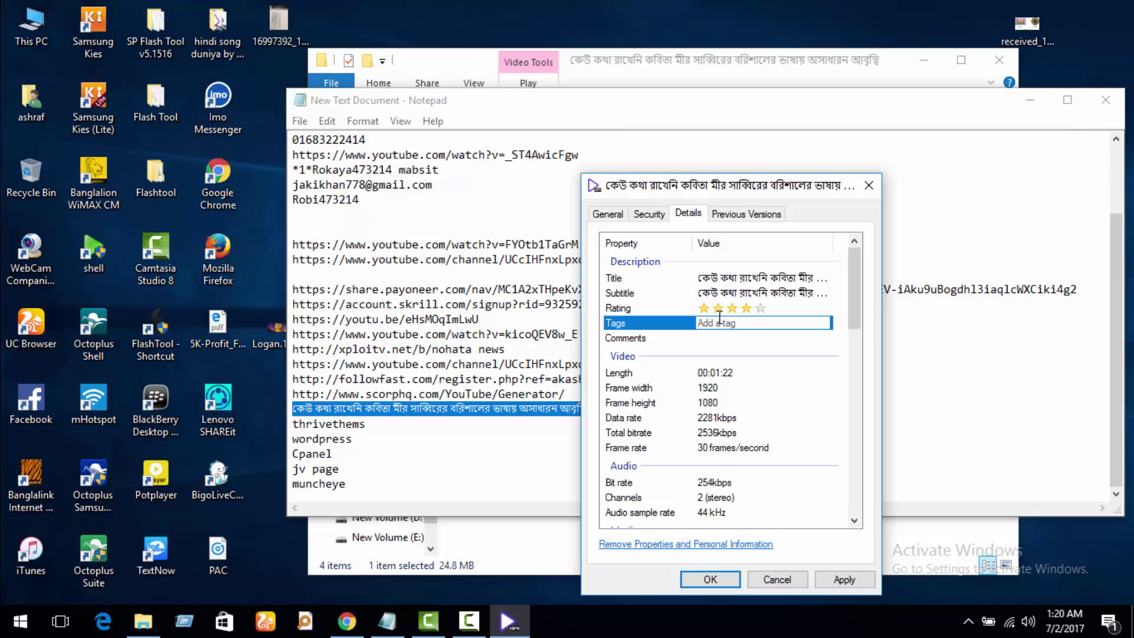
key("ctrl+v")
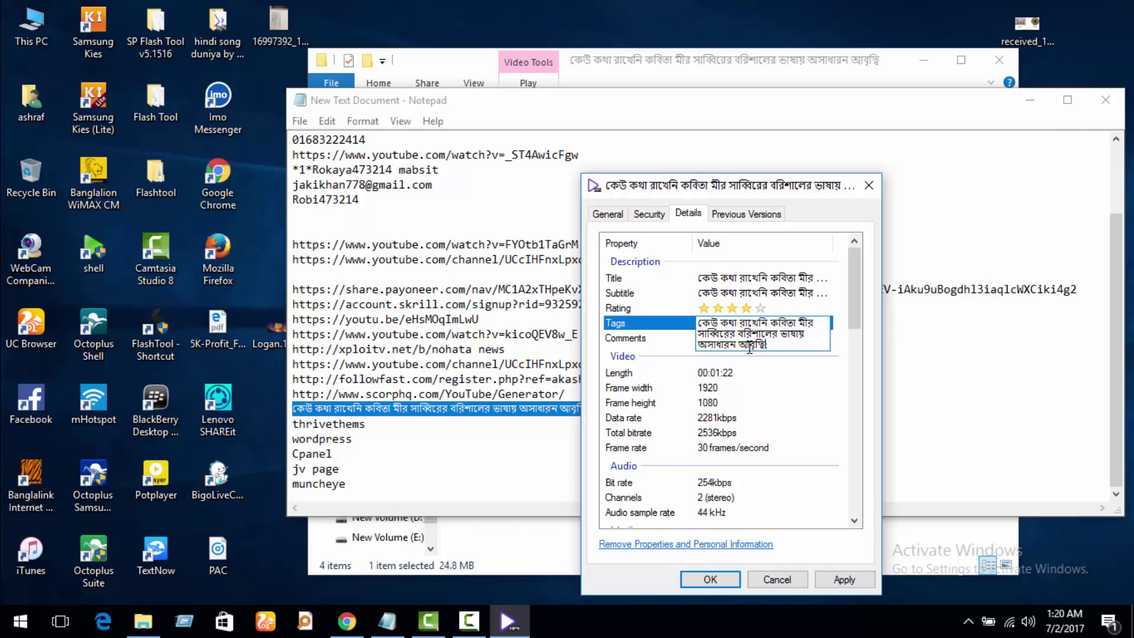
type(";;")
left_click(767, 323)
type(",")
left_click(840, 356)
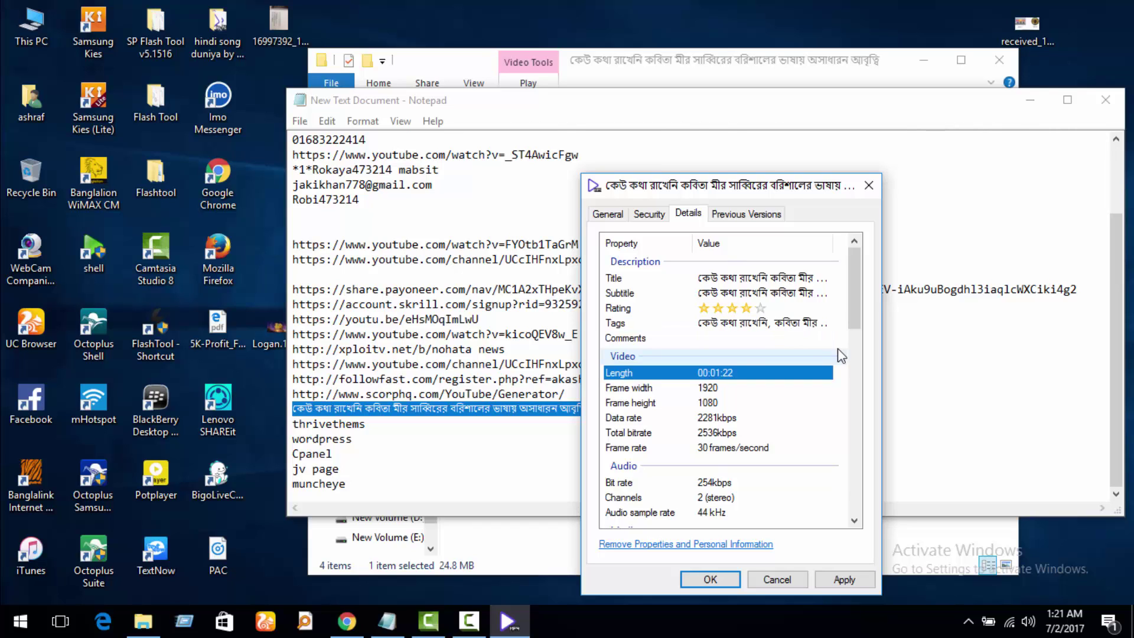
- Leave the comments empty, save the new metadata to the MP4 file, and minimise the Notepad document
left_click(766, 338)
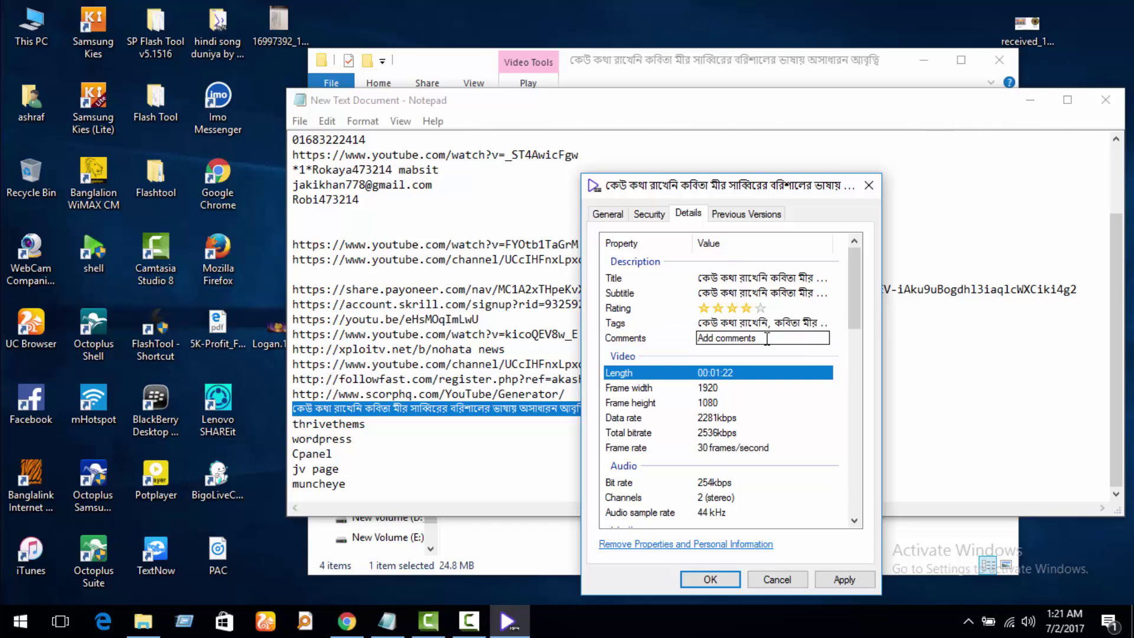
left_click(816, 355)
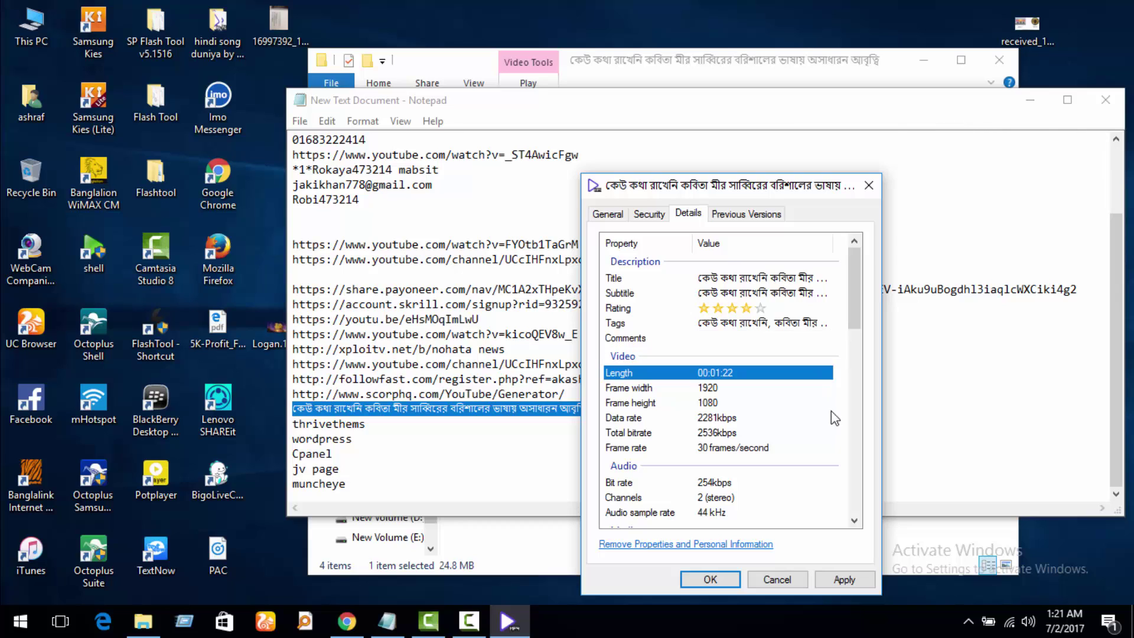
left_click(855, 520)
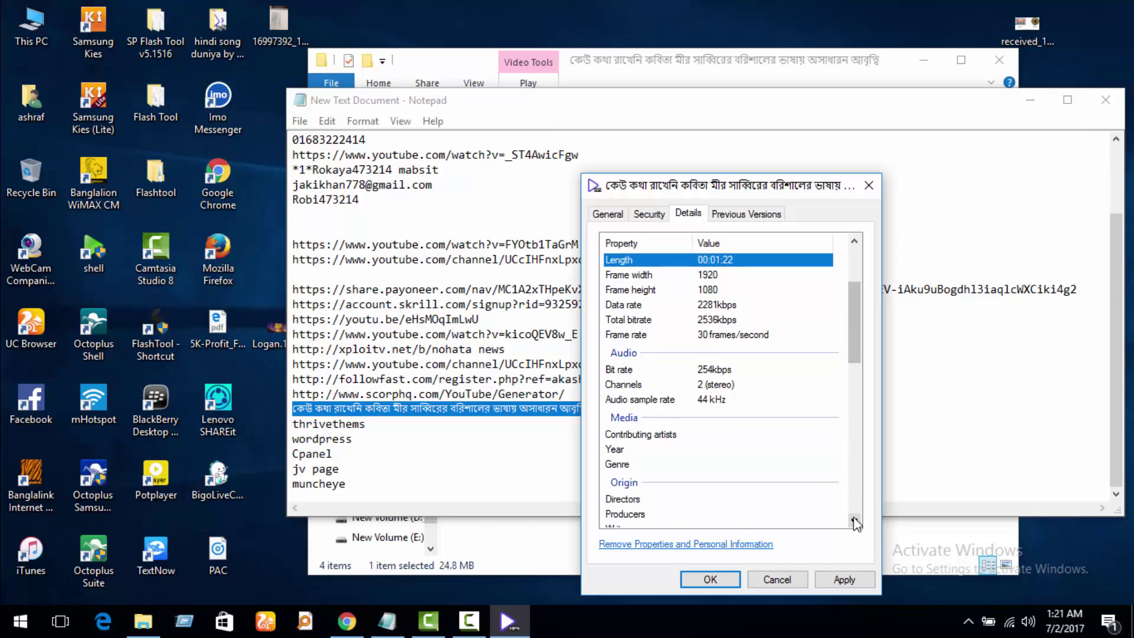
left_click_drag(854, 521, 855, 523)
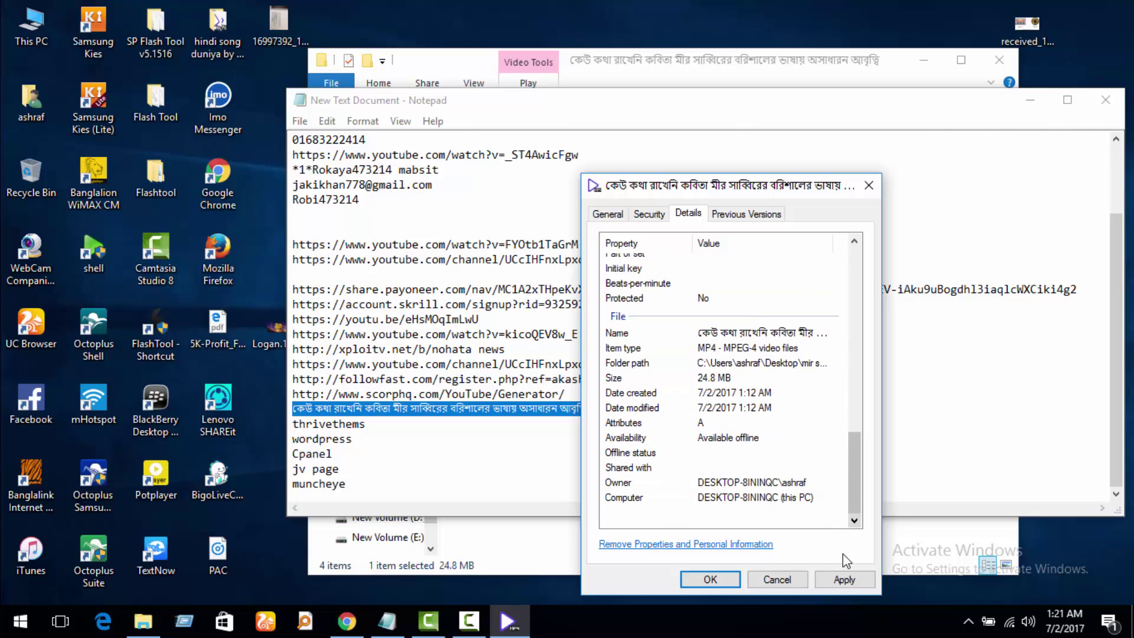
left_click(847, 582)
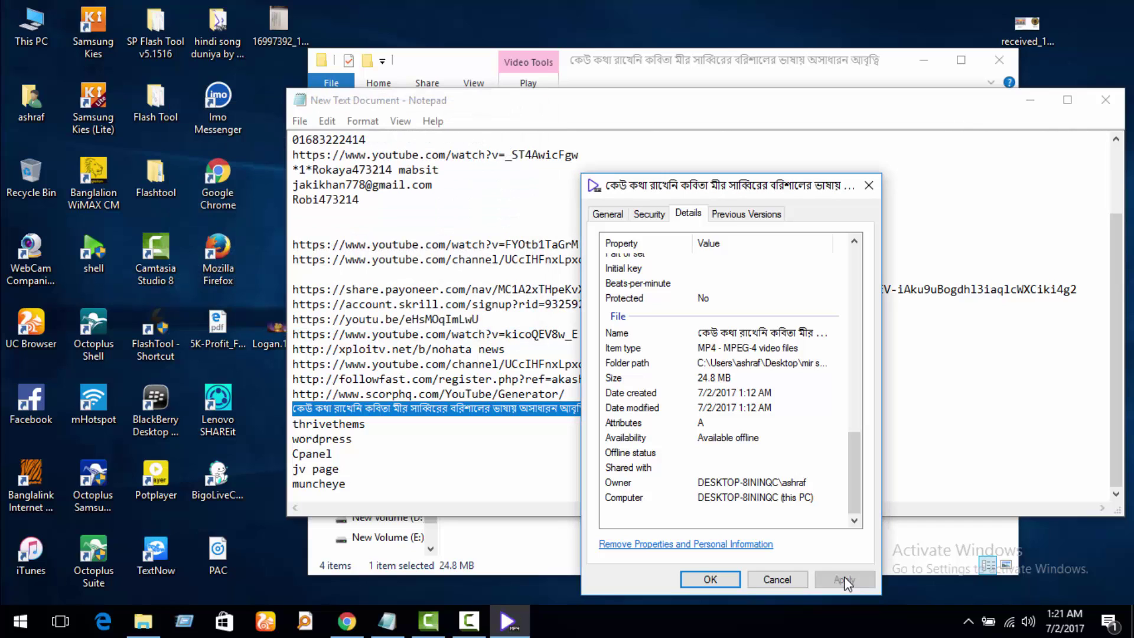
left_click(729, 576)
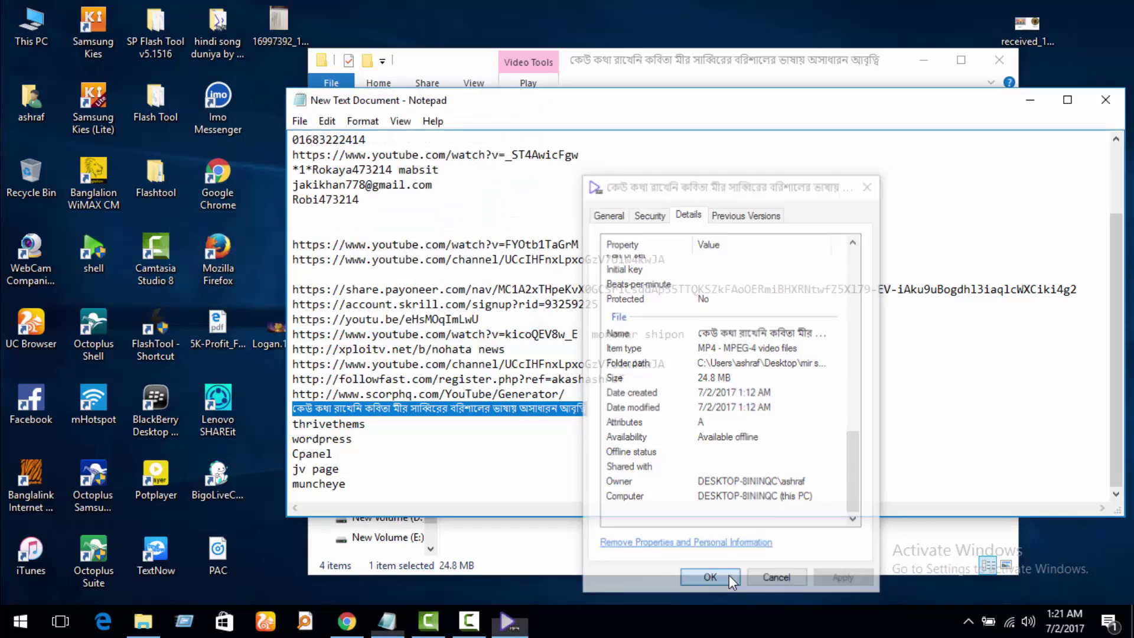
left_click(1026, 101)
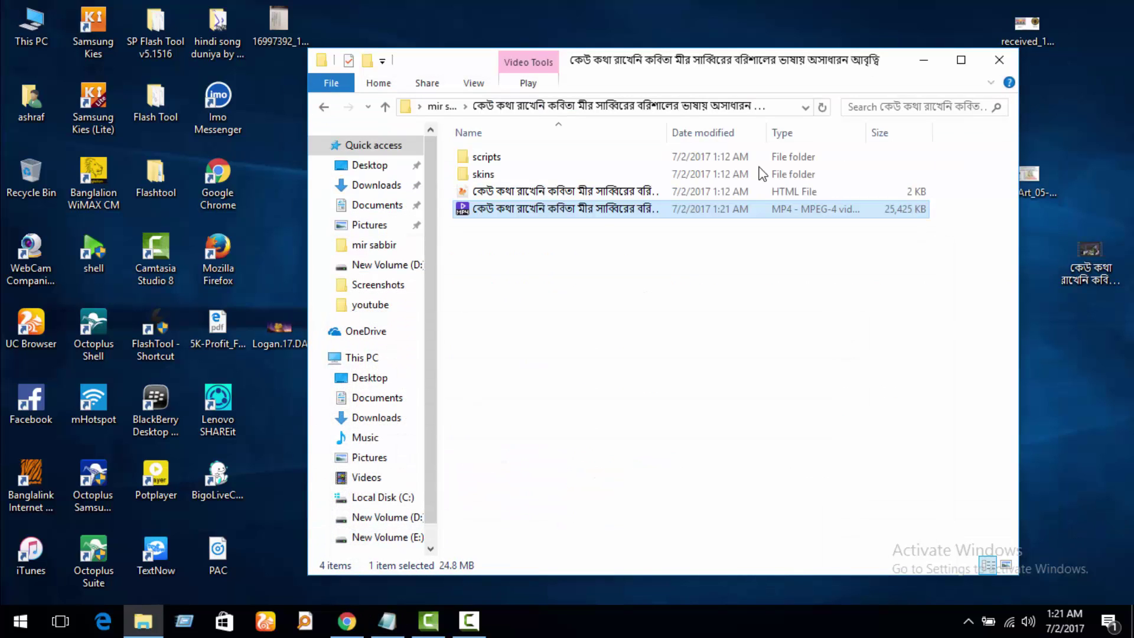
- Reopen the MP4 file's detailed properties, check the saved description fields and the rest of the list, and close the properties
right_click(574, 213)
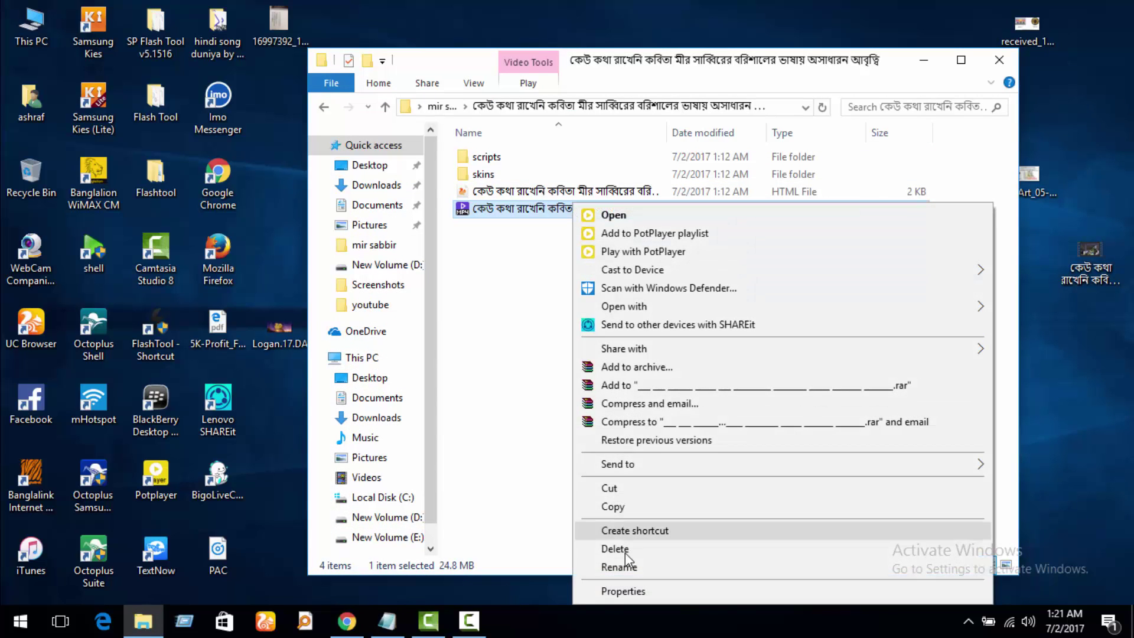
left_click(629, 591)
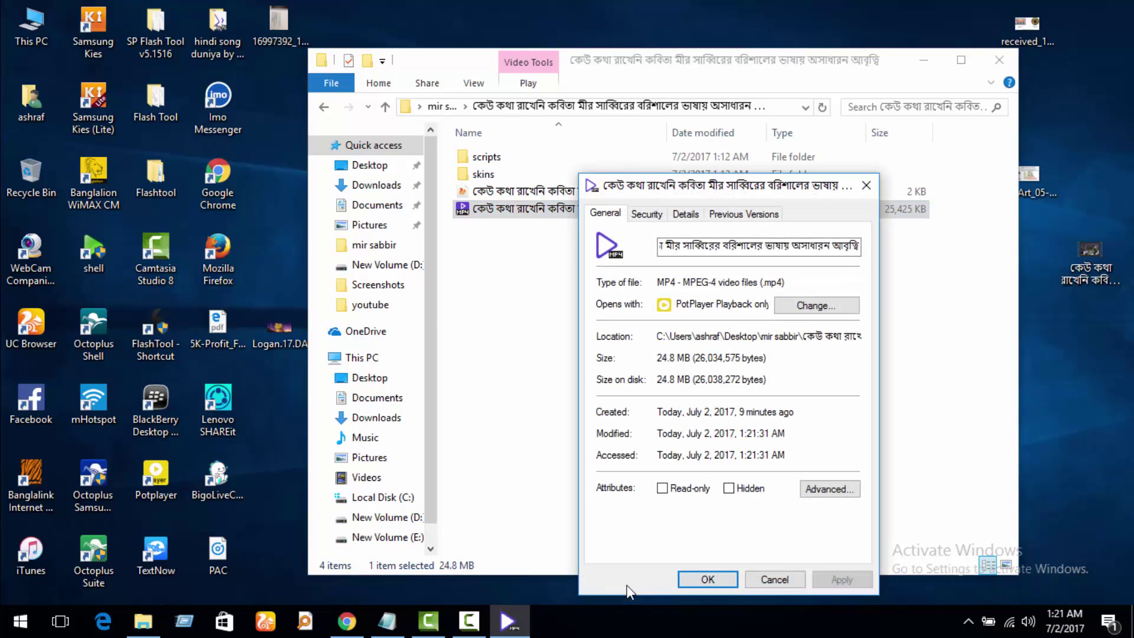
left_click(690, 217)
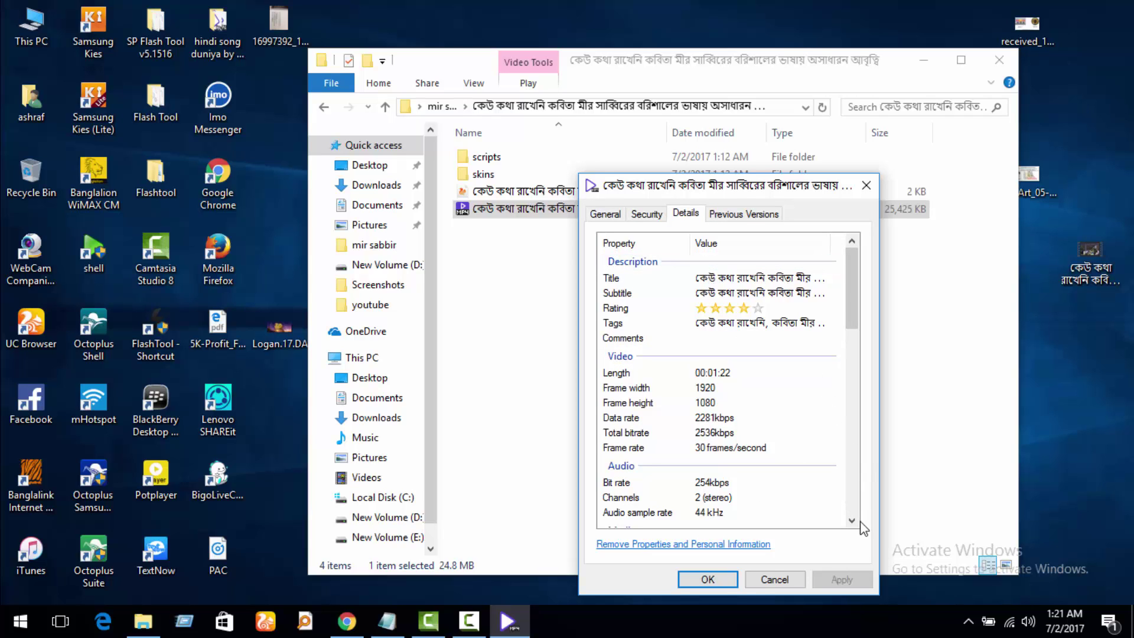
scroll(853, 521, "down", 2)
scroll(853, 521, "down", 4)
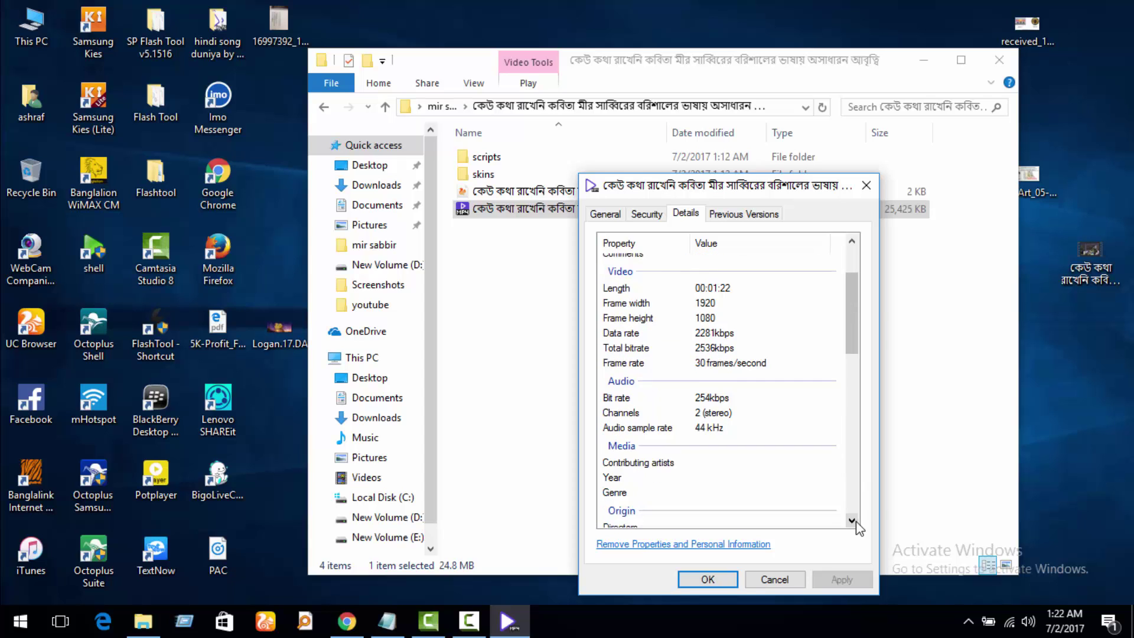
scroll(853, 521, "down", 3)
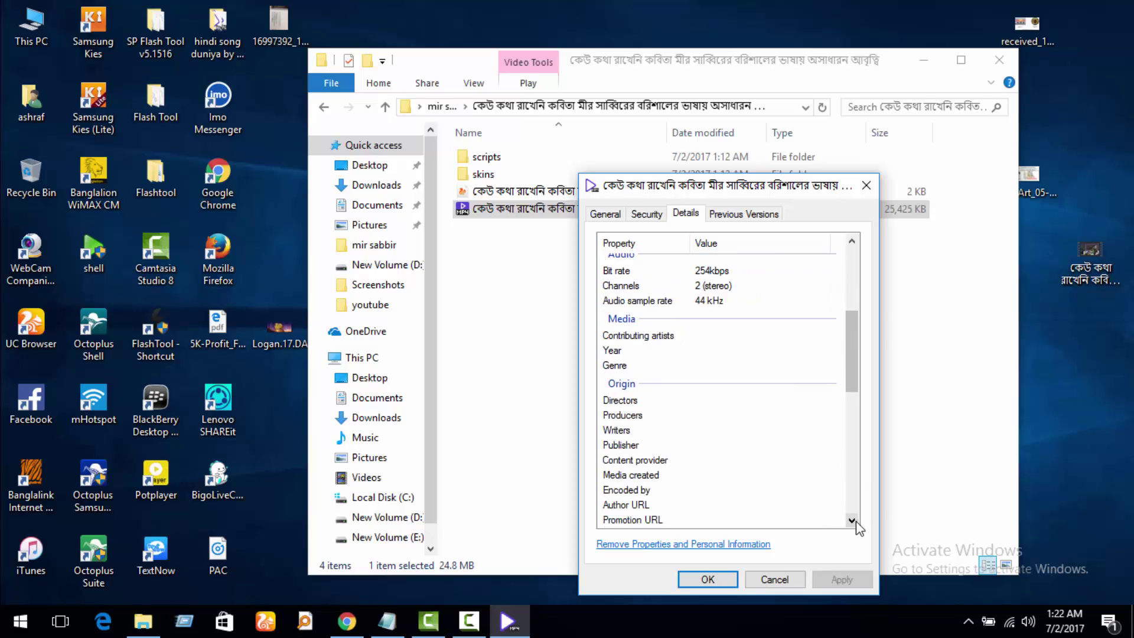
scroll(853, 521, "down", 3)
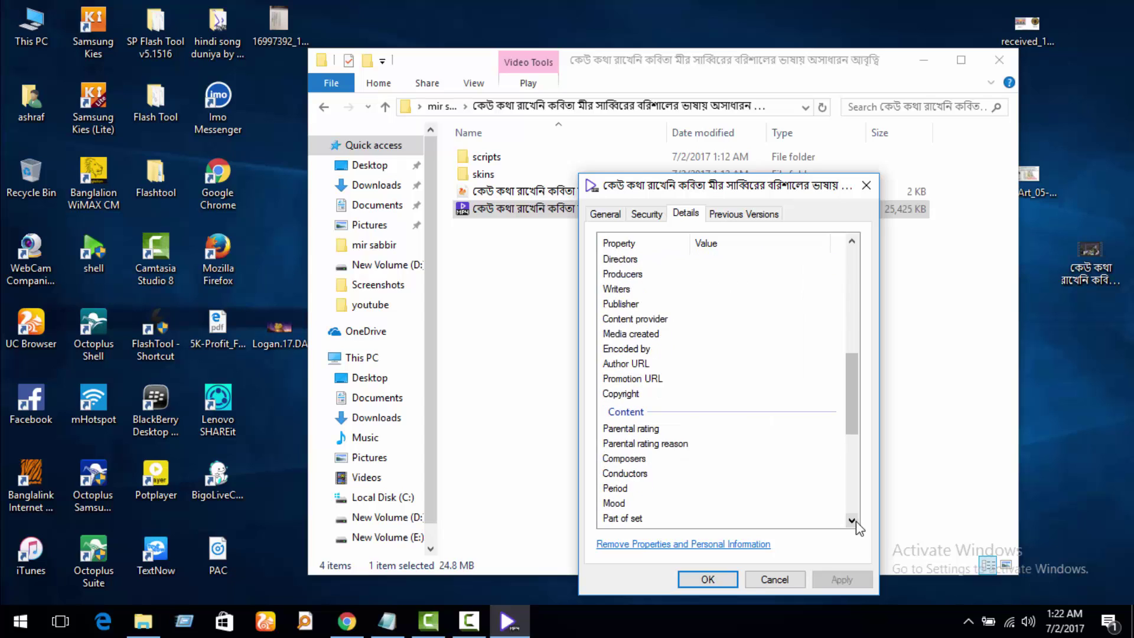
scroll(856, 526, "down", 1)
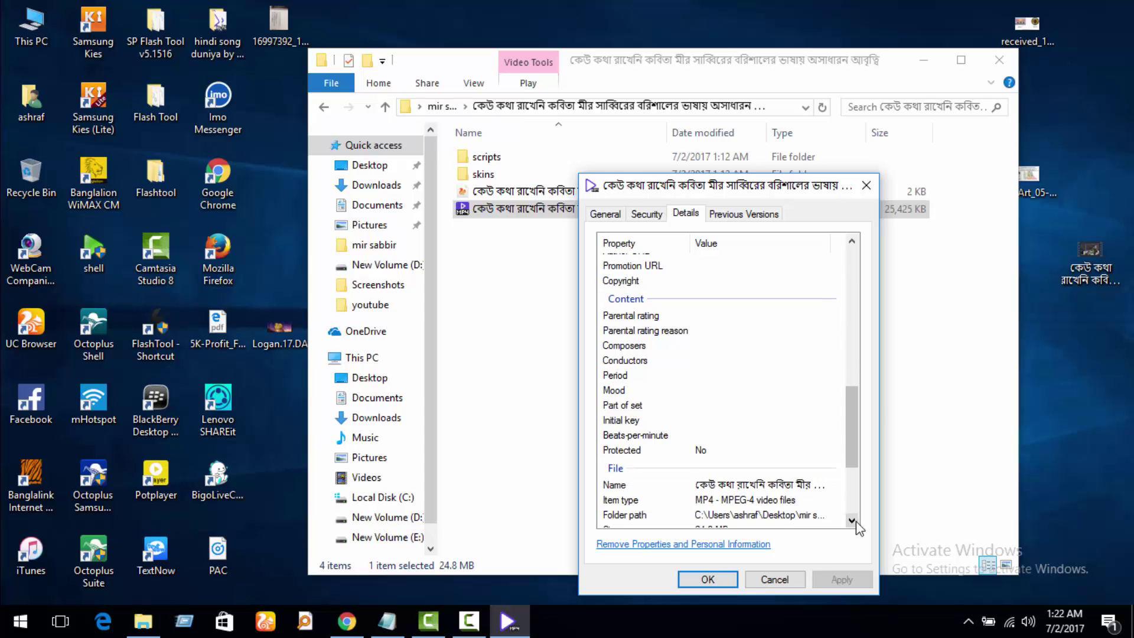
scroll(856, 526, "down", 3)
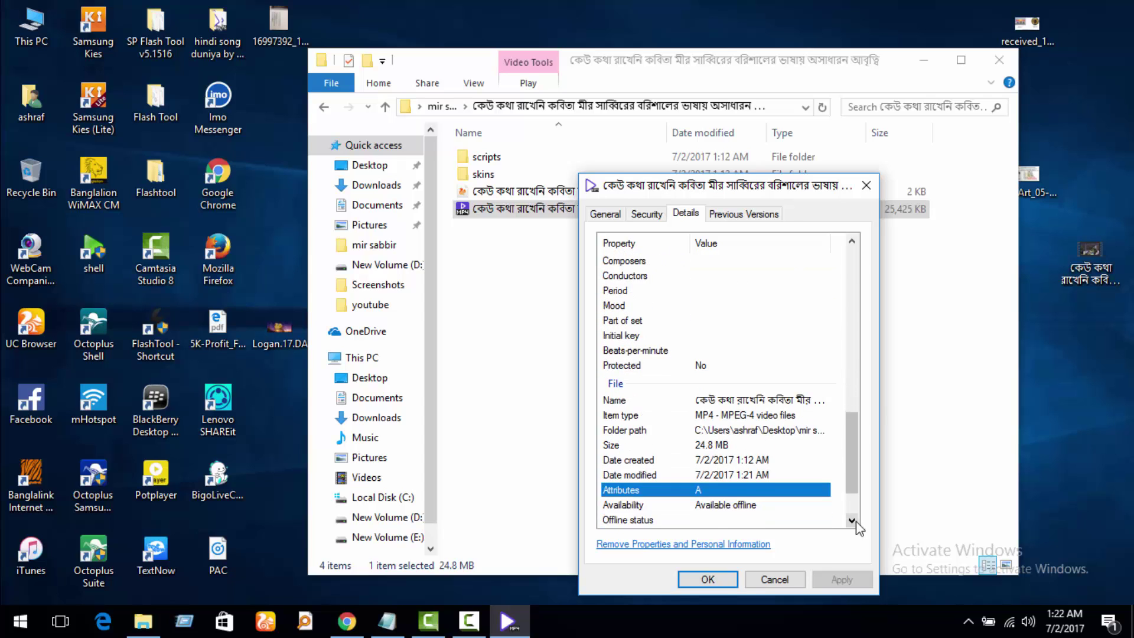
scroll(856, 526, "down", 1)
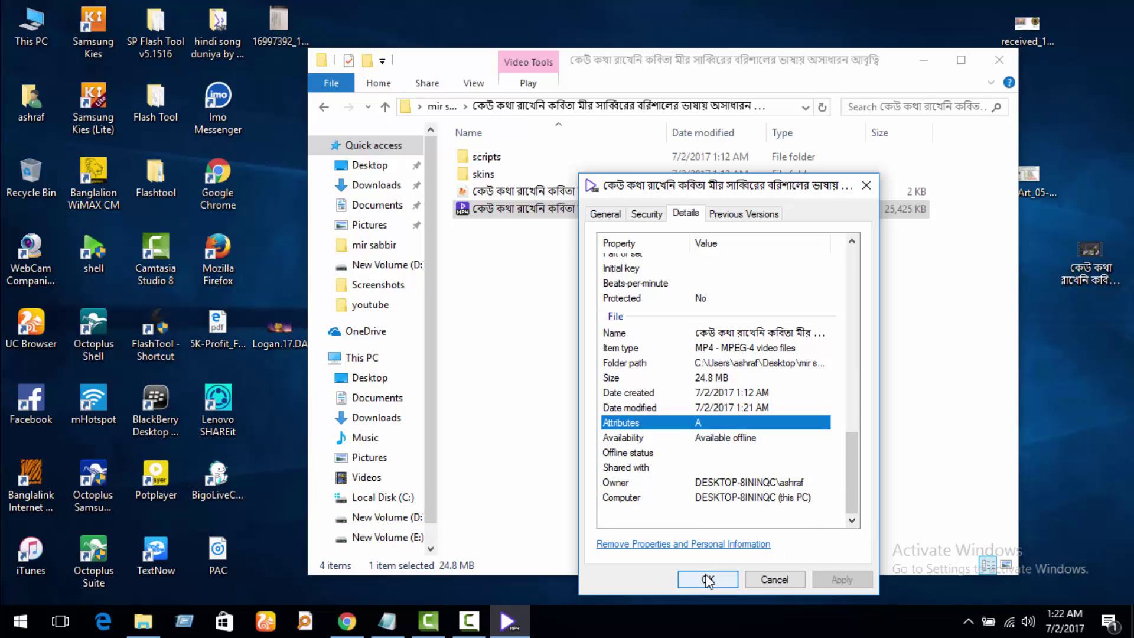
left_click(708, 579)
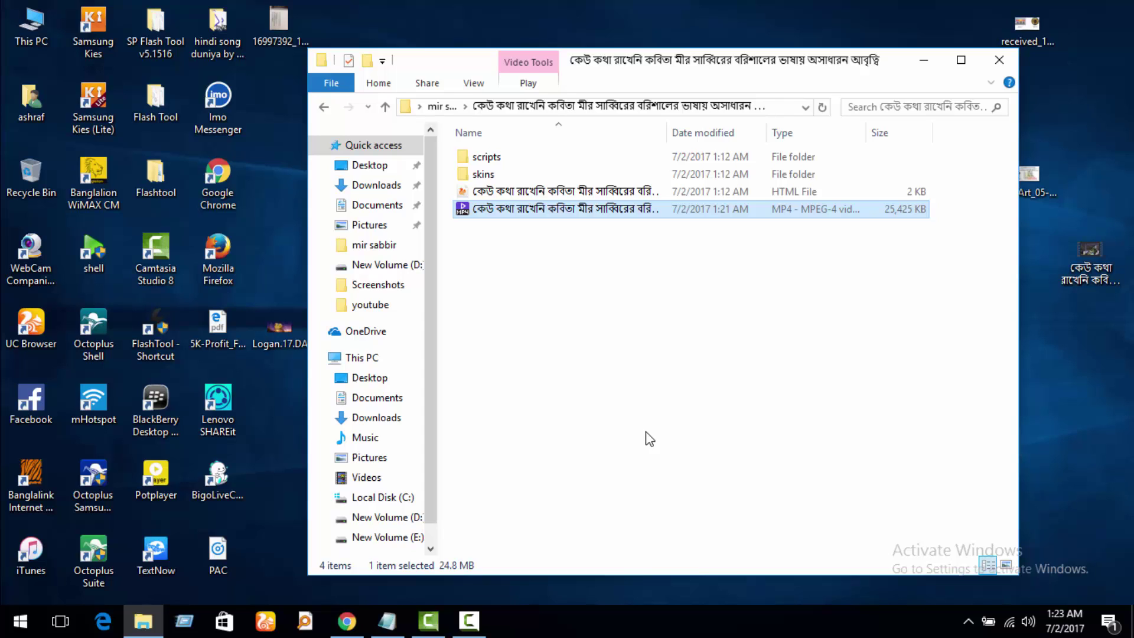
left_click(472, 619)
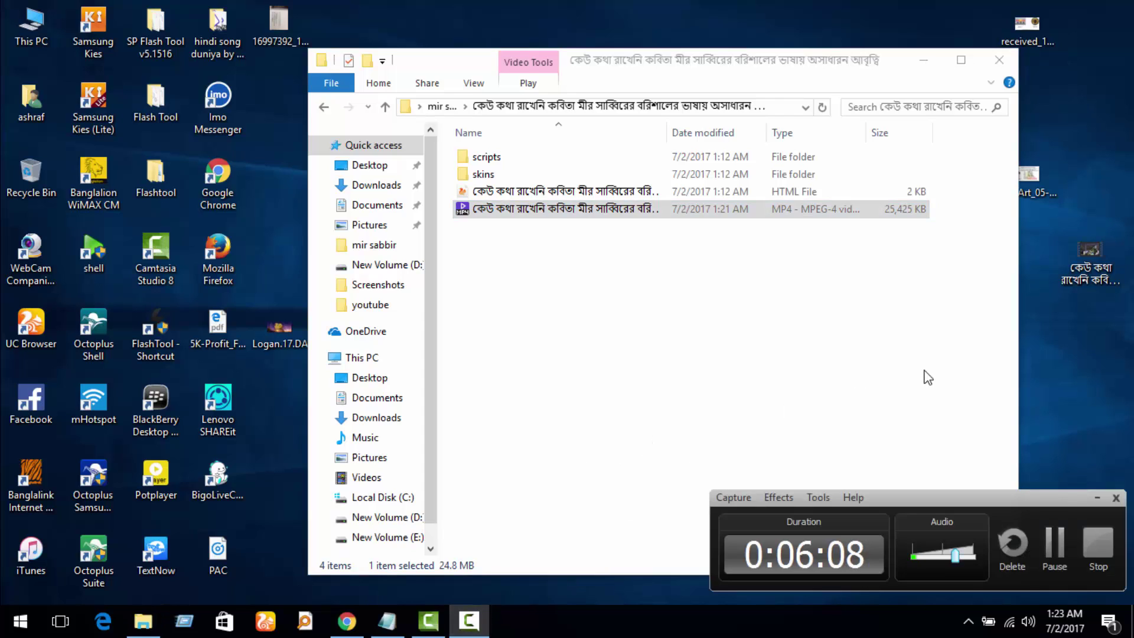